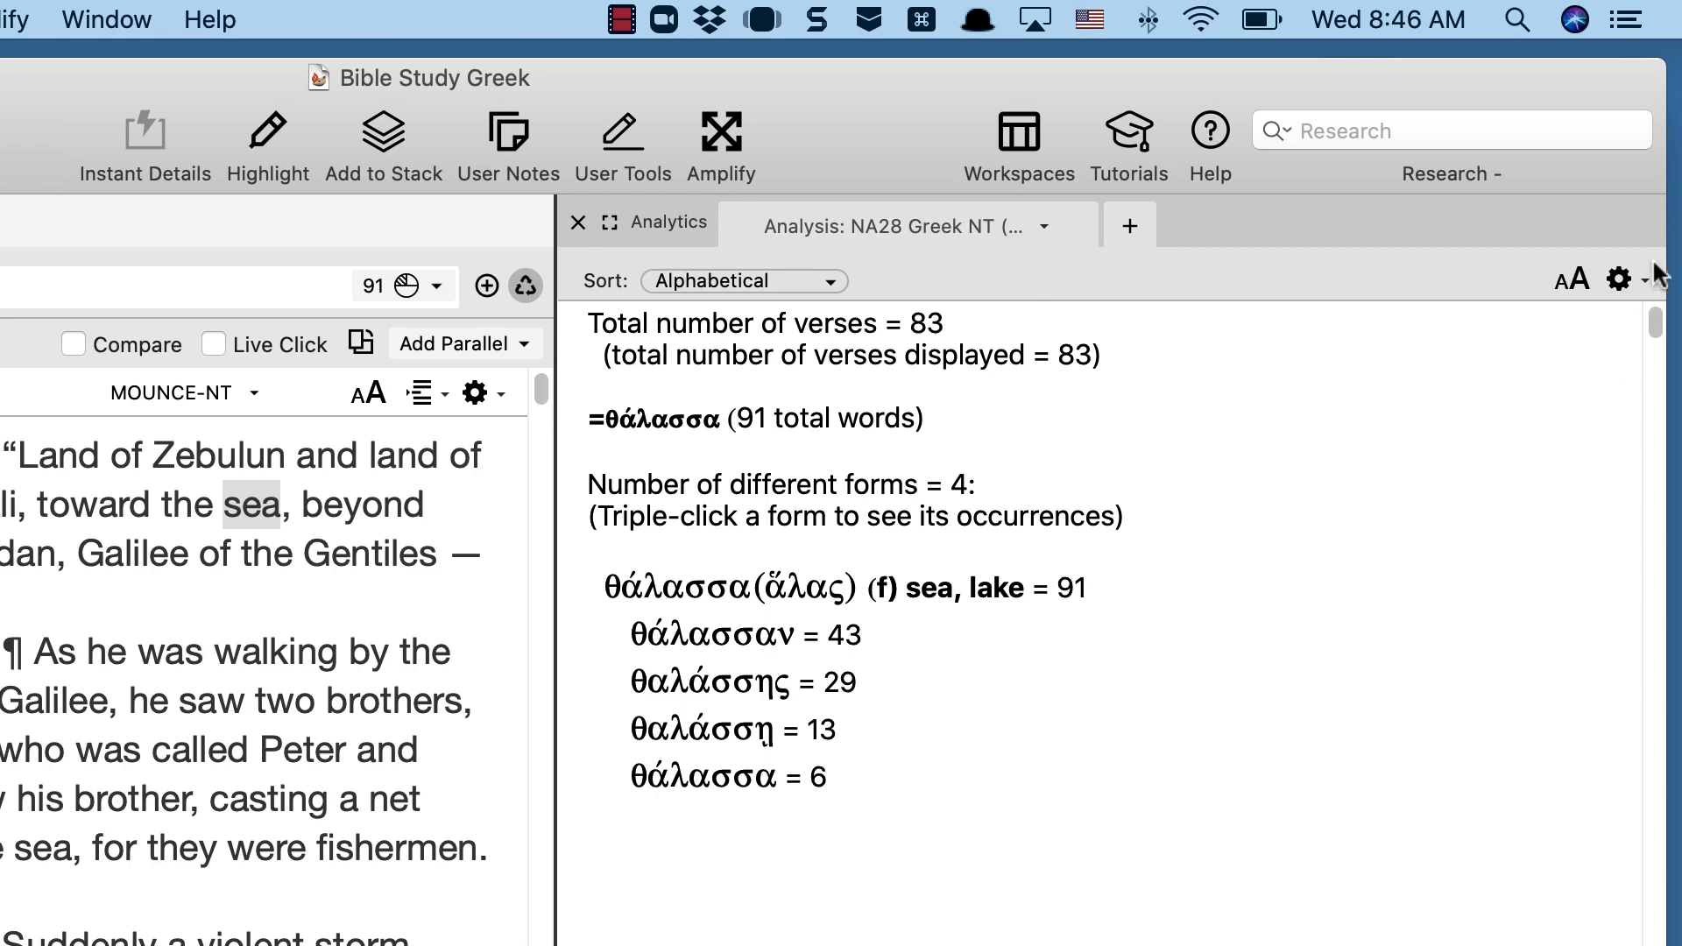
Review the custom display settings of the θάλασσα analysis and accept them.
left_click(1619, 280)
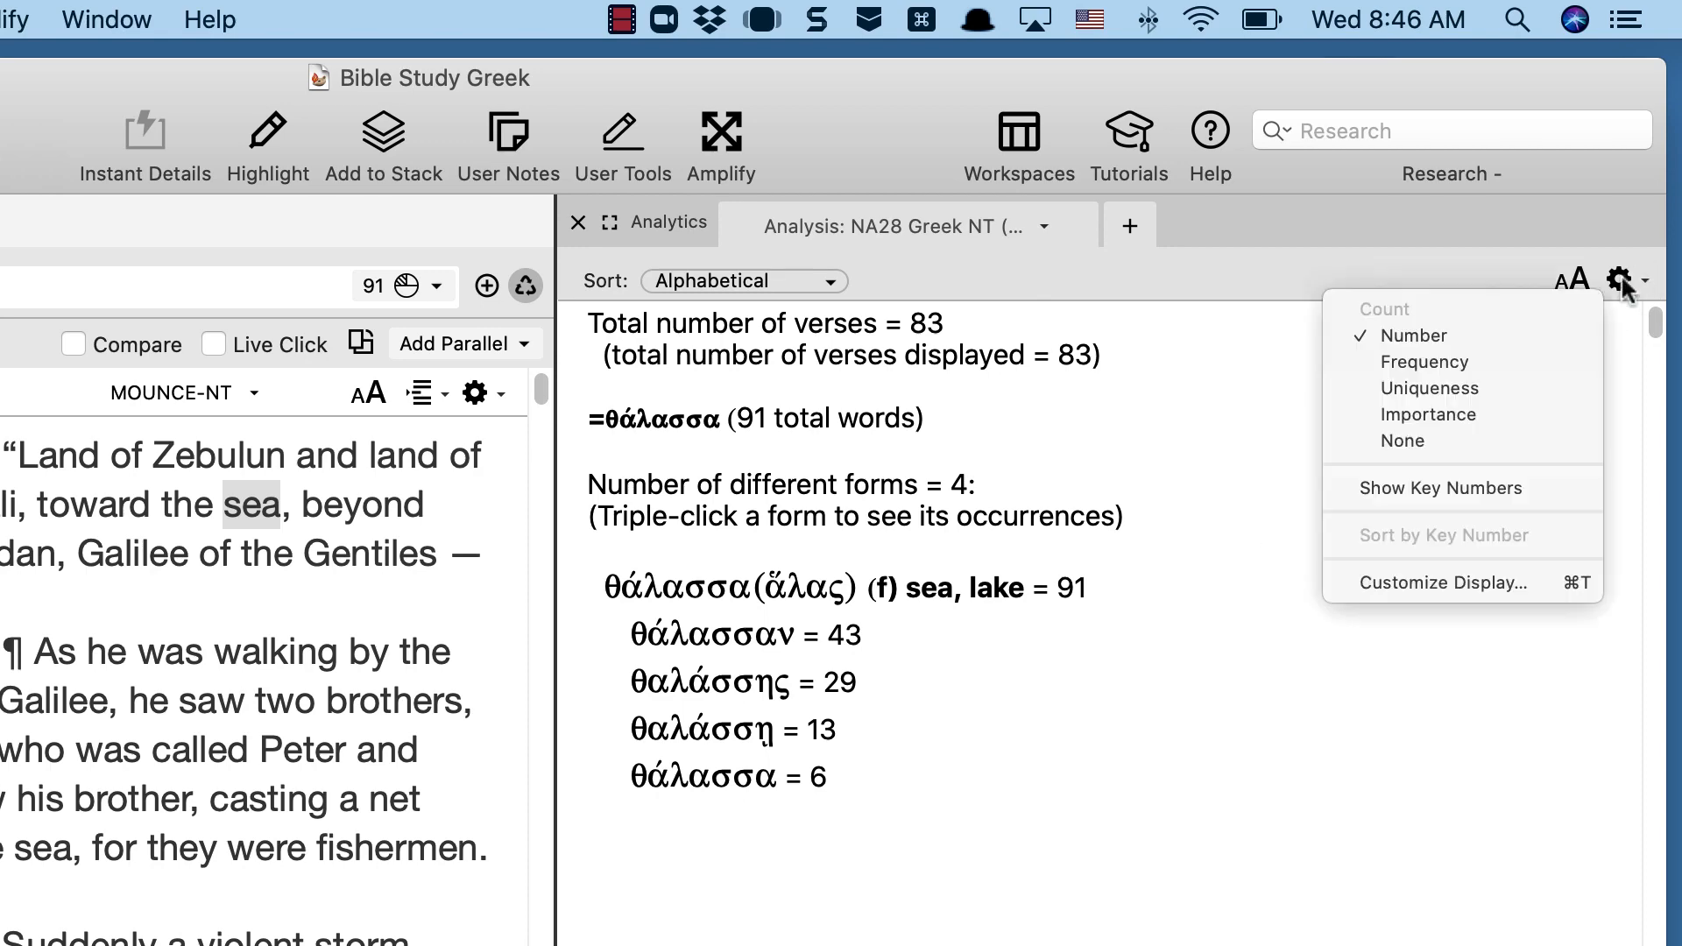
left_click(1481, 584)
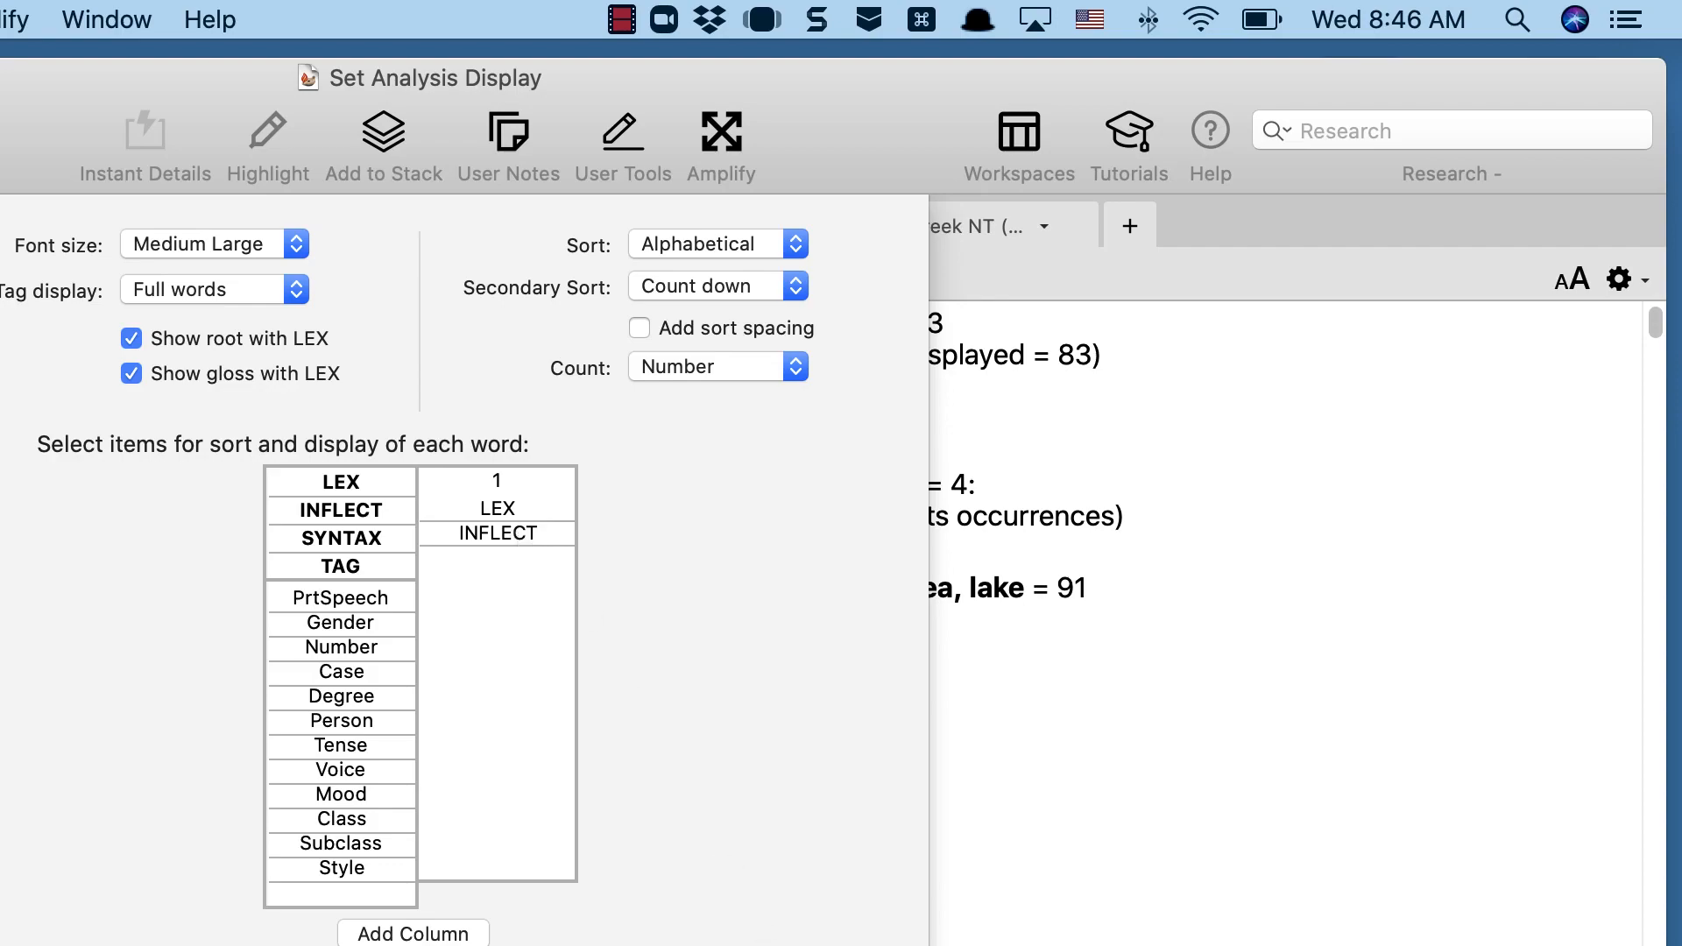
left_click(845, 945)
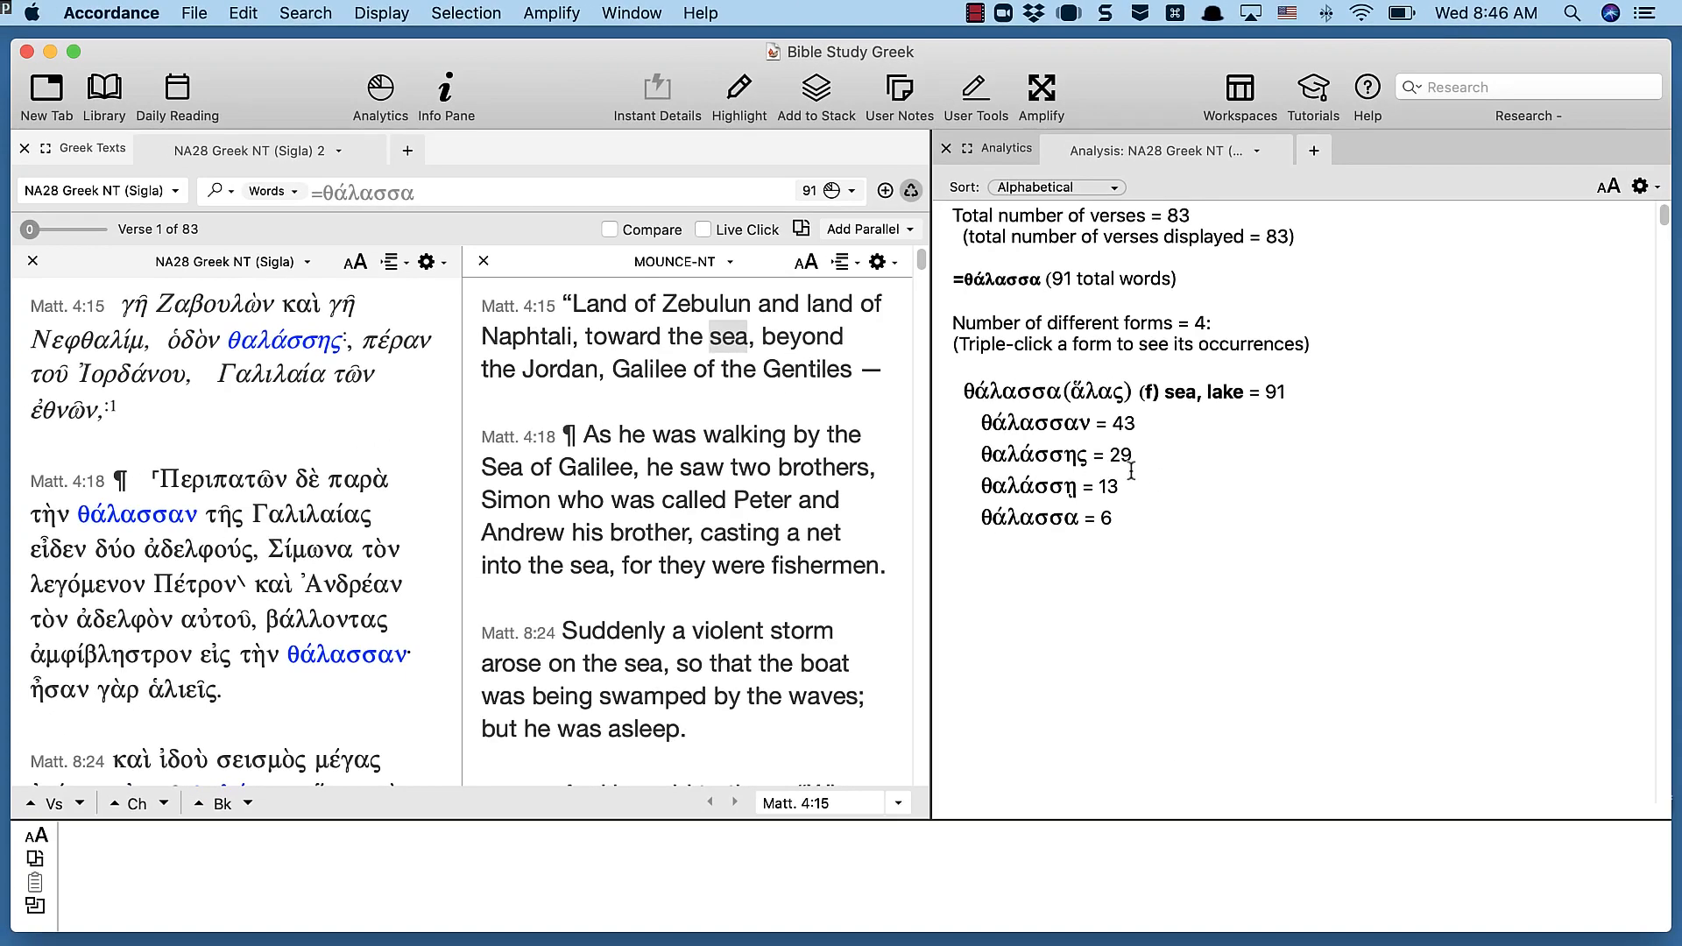
Search the Mounce translation for the key number behind "sea" in Matt. 4:15 and generate a word-count Analysis of the hits.
left_click_drag(929, 446, 1084, 456)
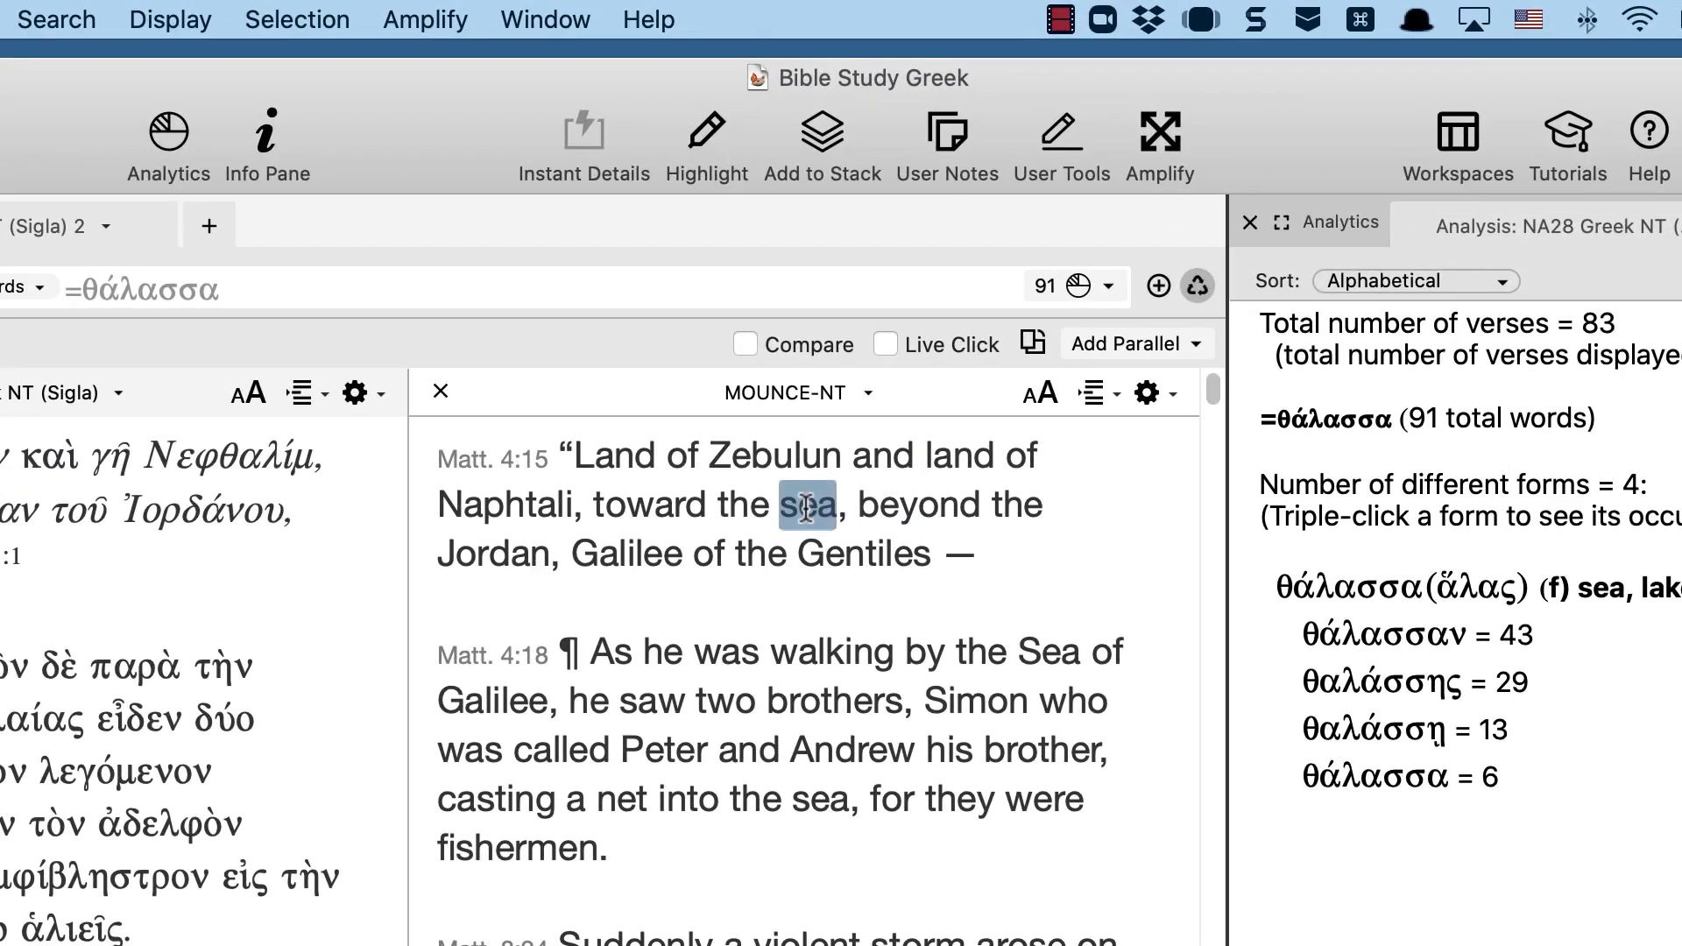
right_click(806, 506)
mouse_move(854, 547)
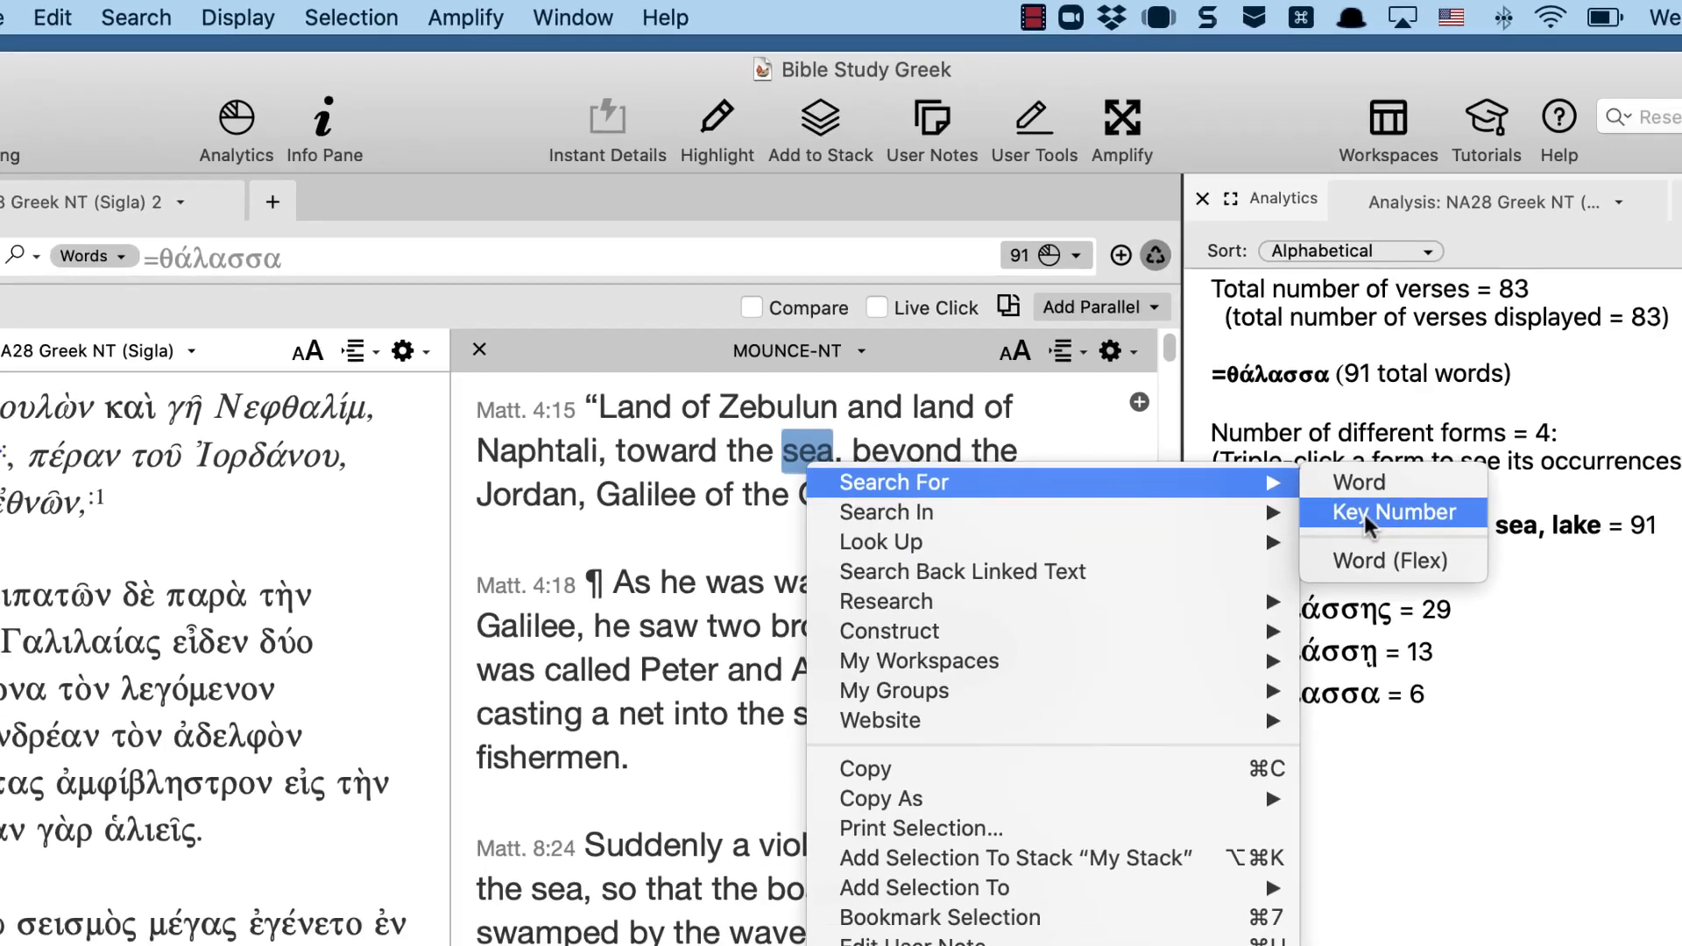
left_click(1433, 582)
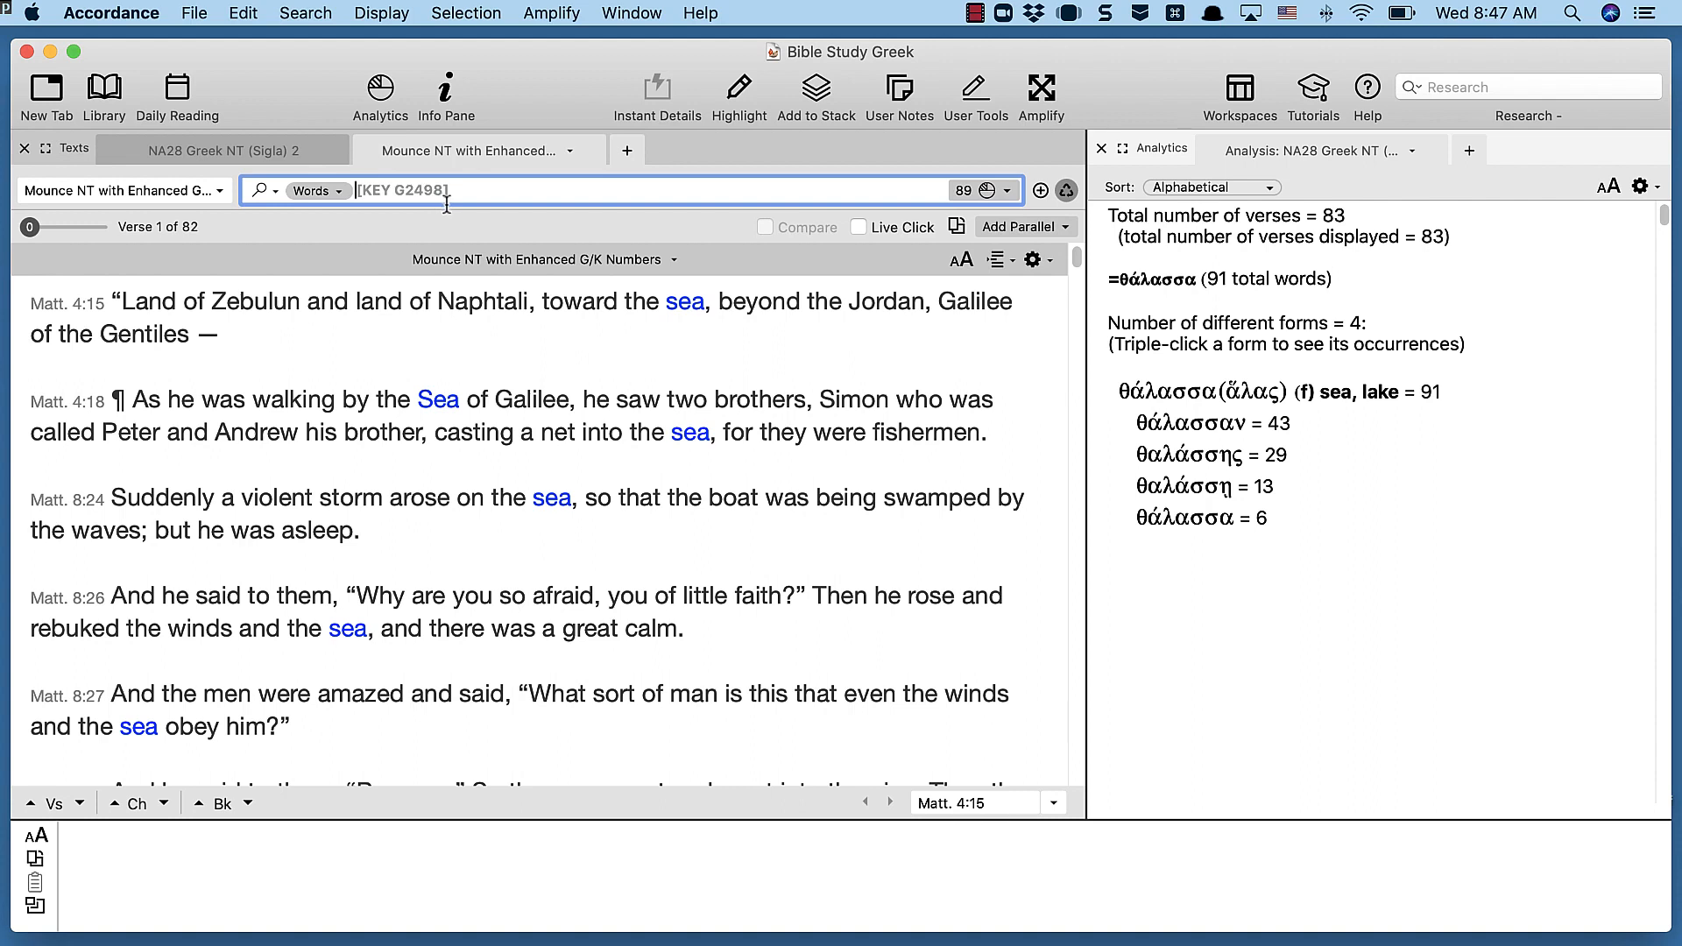
left_click(381, 98)
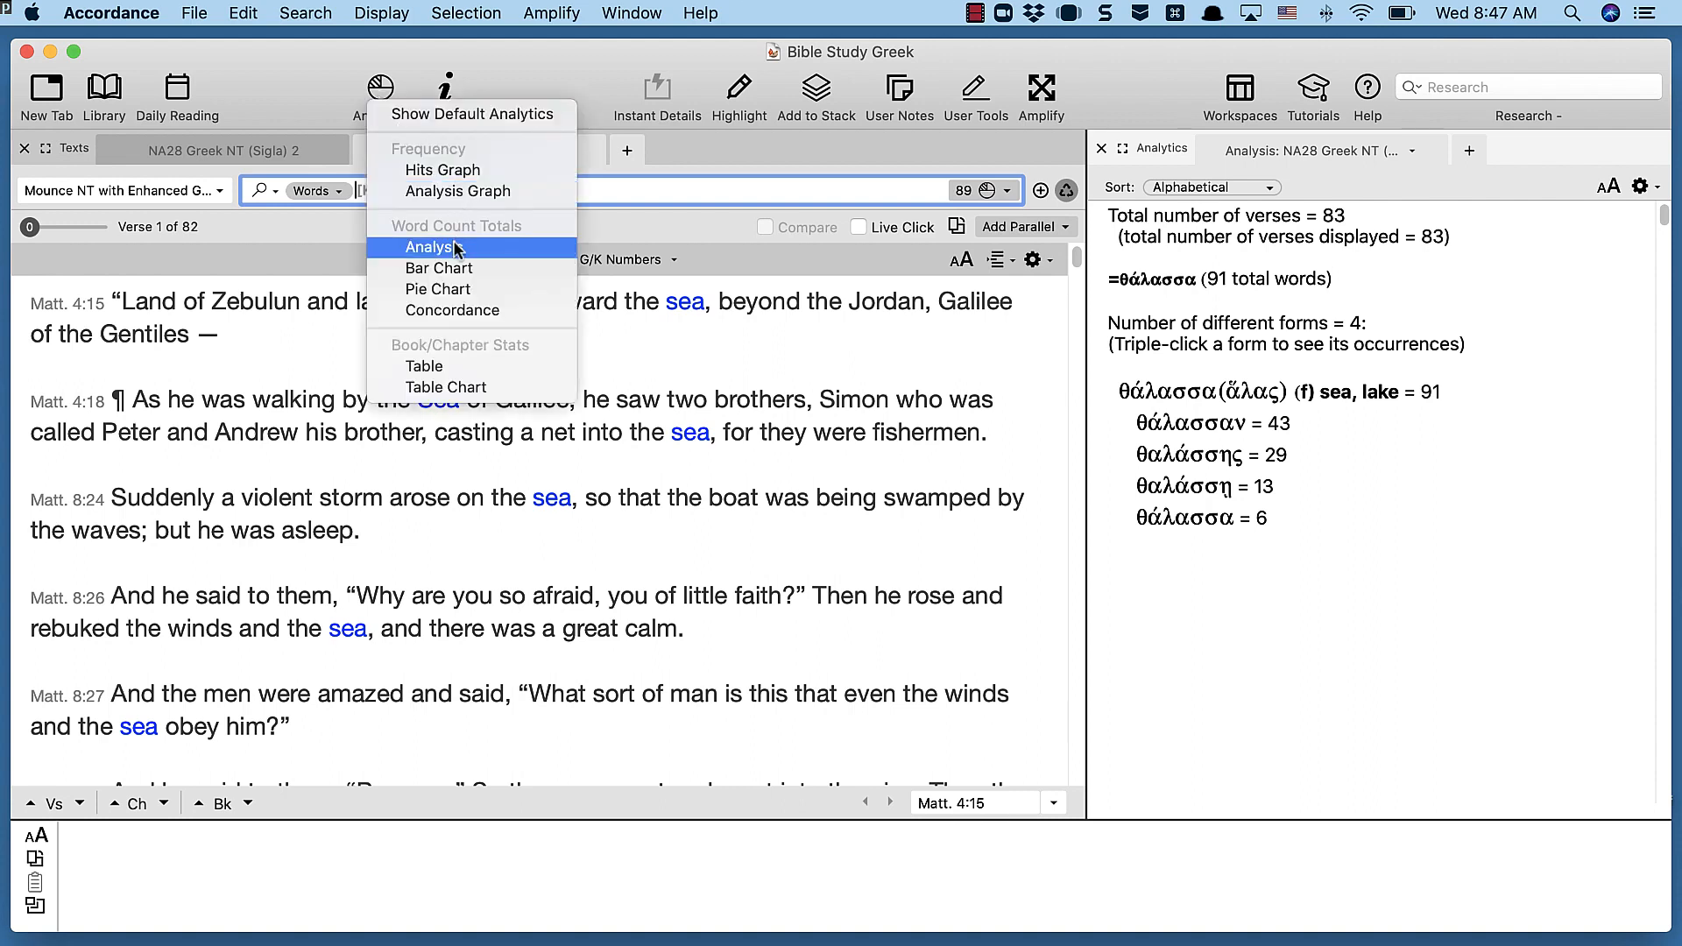
left_click(429, 248)
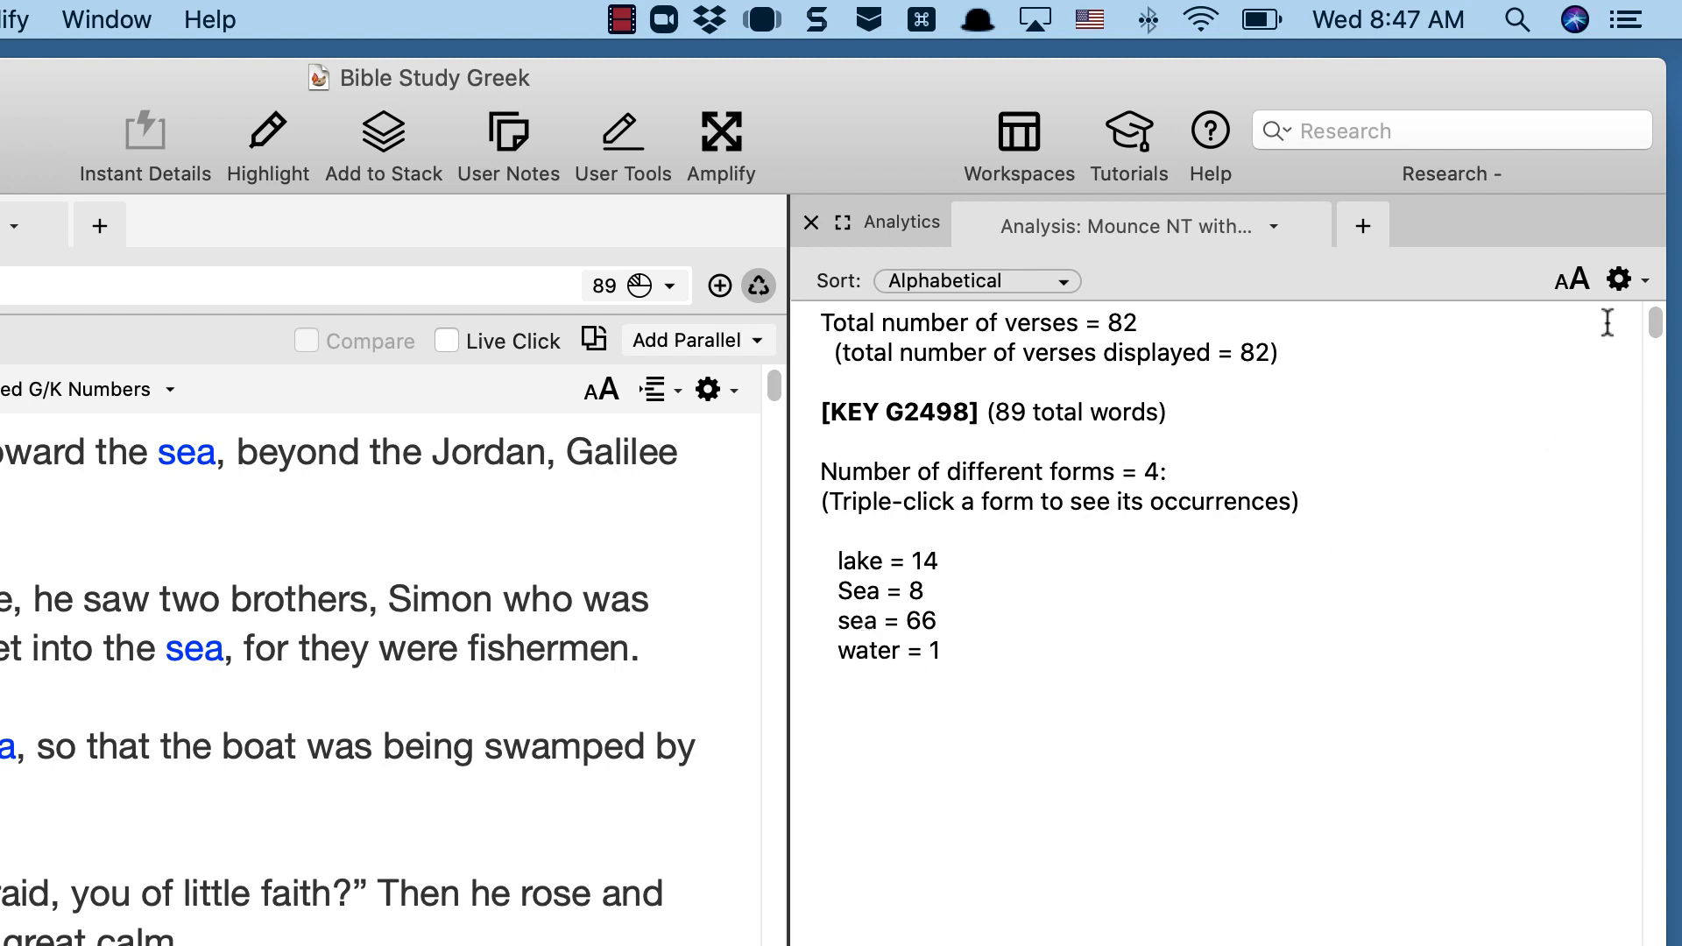
Try adding an item to the Word column in the Mounce analysis display settings, remove it again, and accept the settings.
left_click(1618, 280)
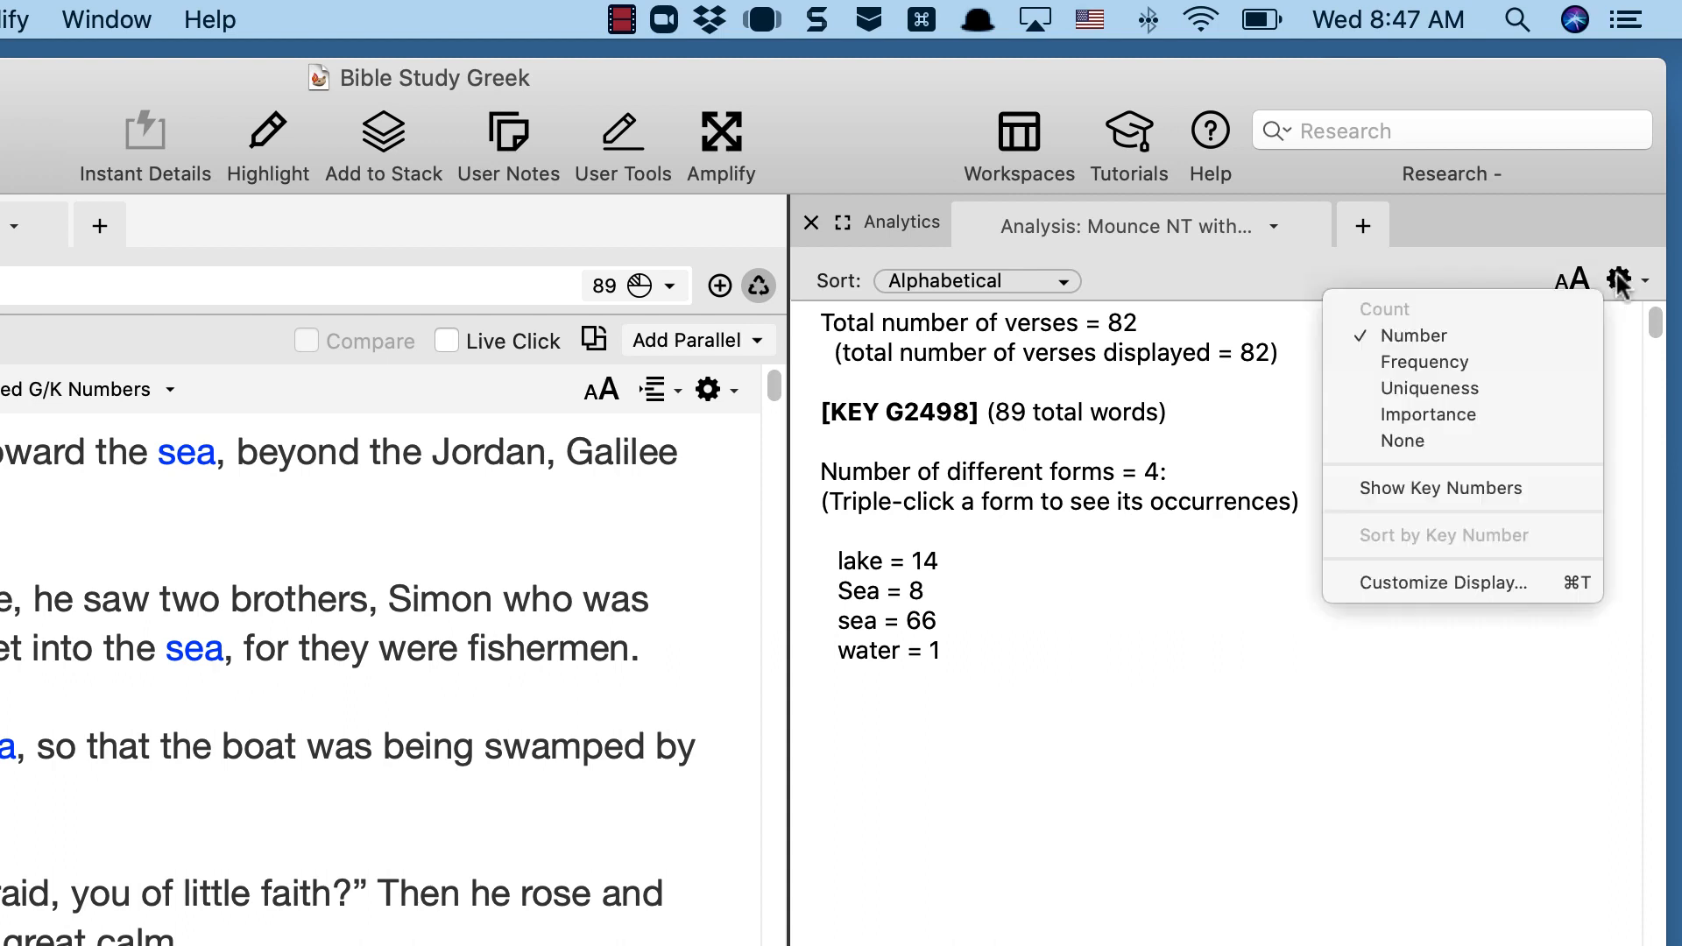
left_click(1448, 581)
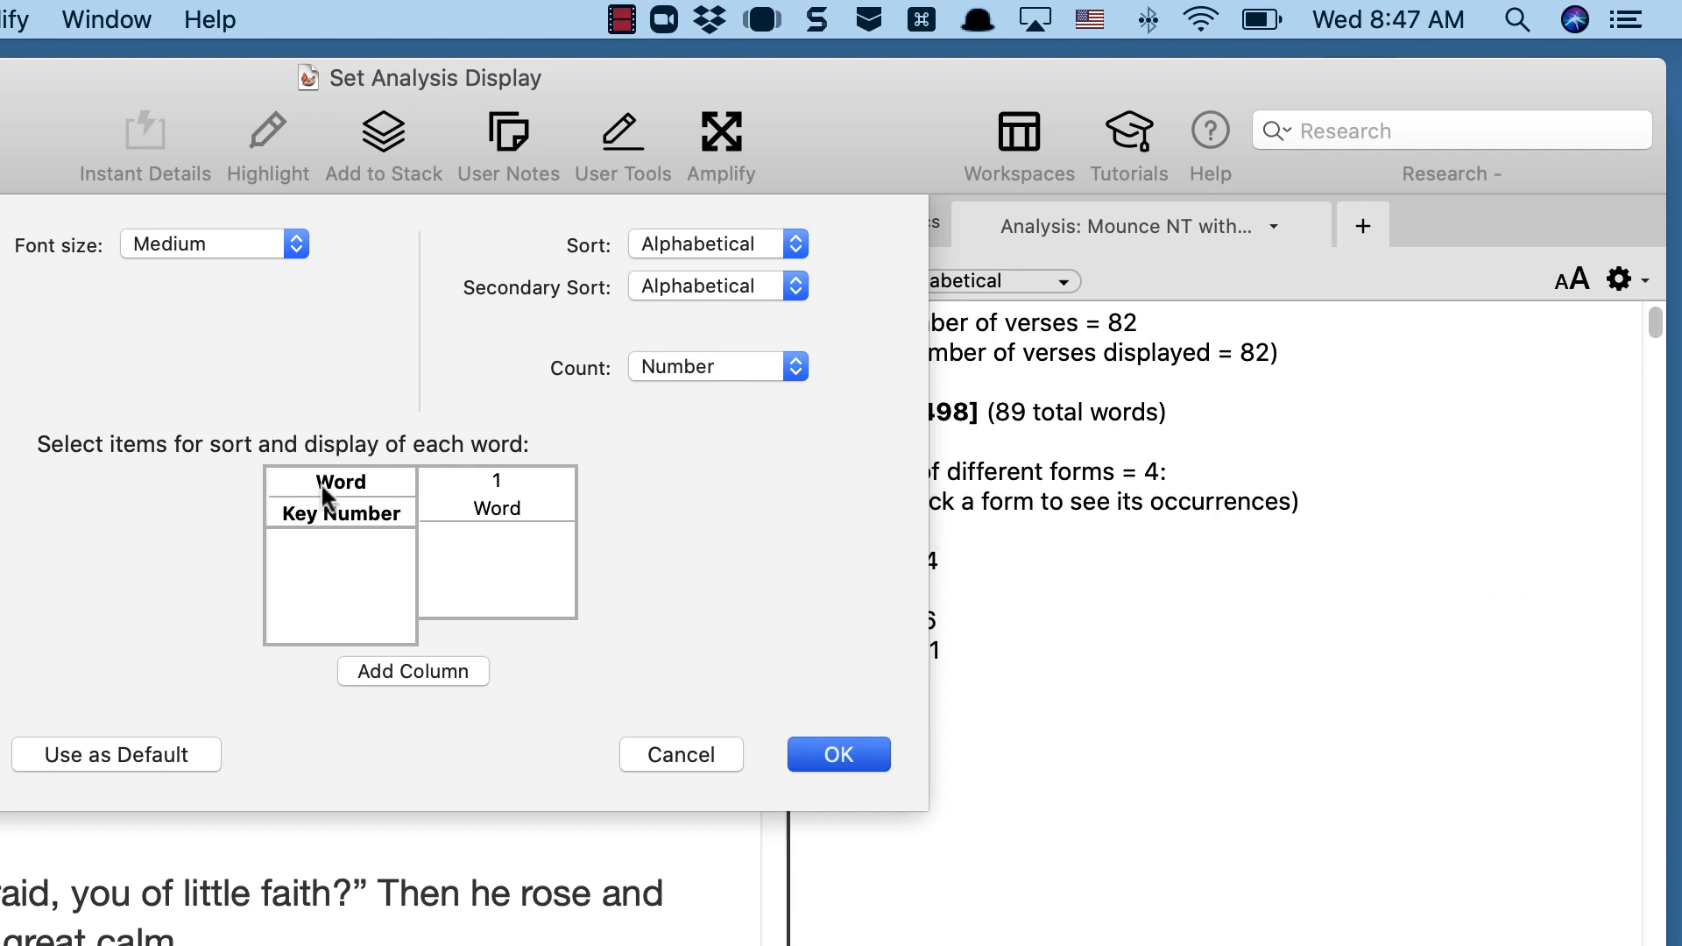
left_click_drag(335, 491, 494, 504)
left_click(501, 530)
key("BackSpace")
left_click(837, 753)
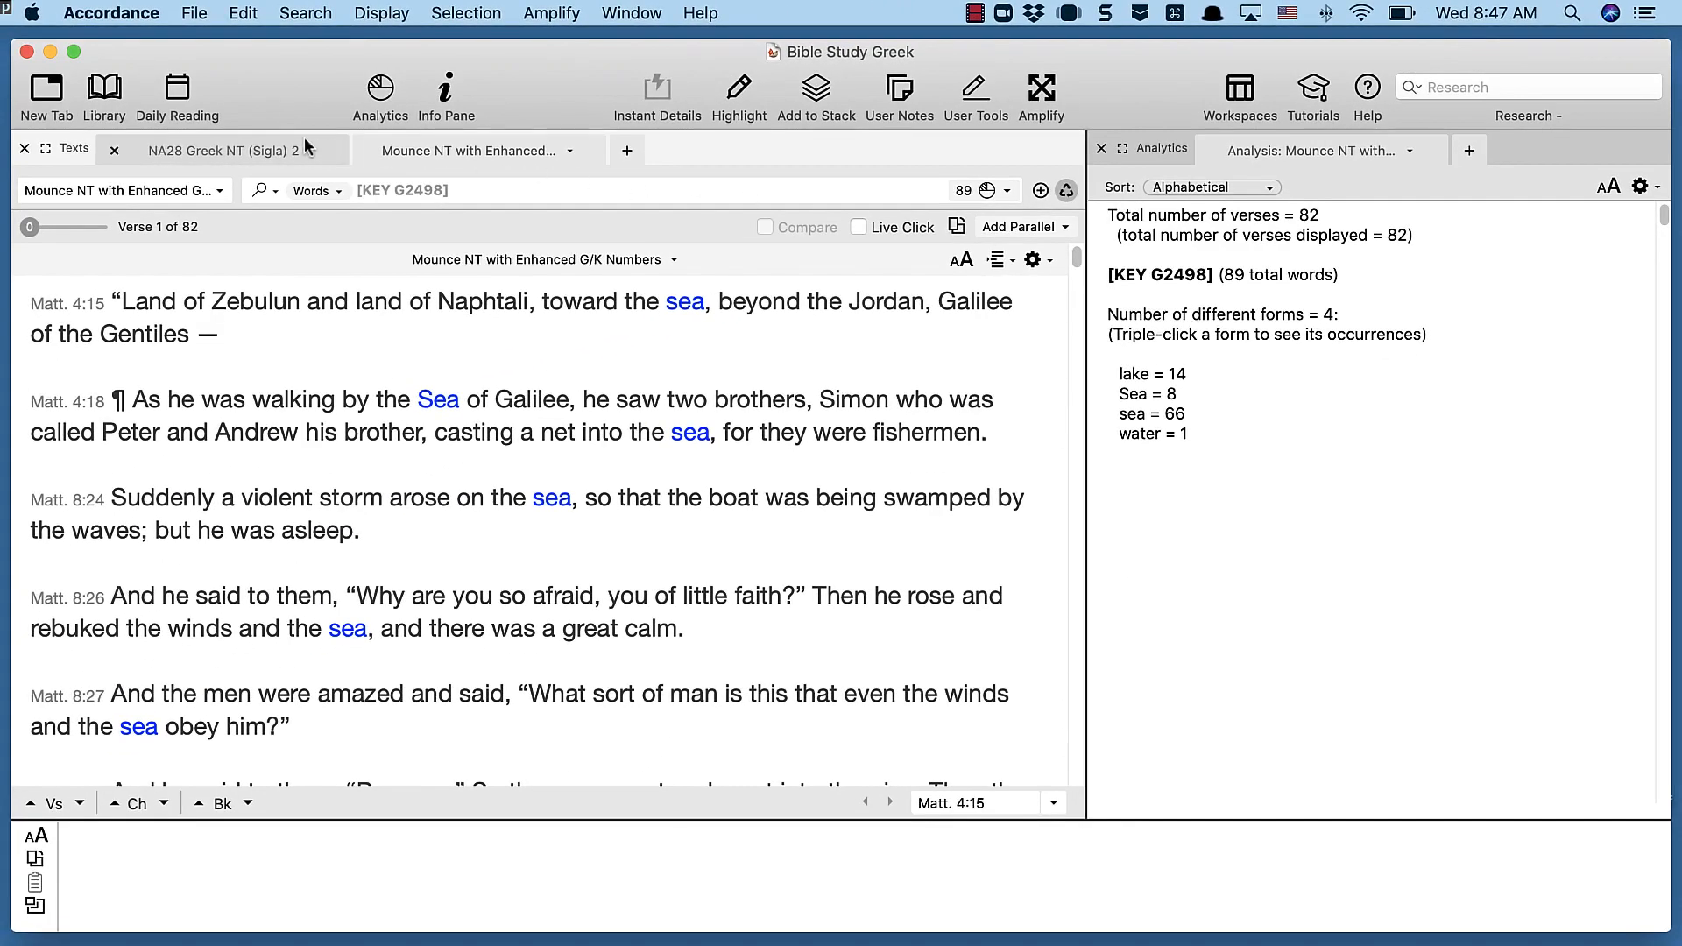
Search the NA28 Greek NT for the word σάρξ in place of θάλασσα.
left_click(304, 140)
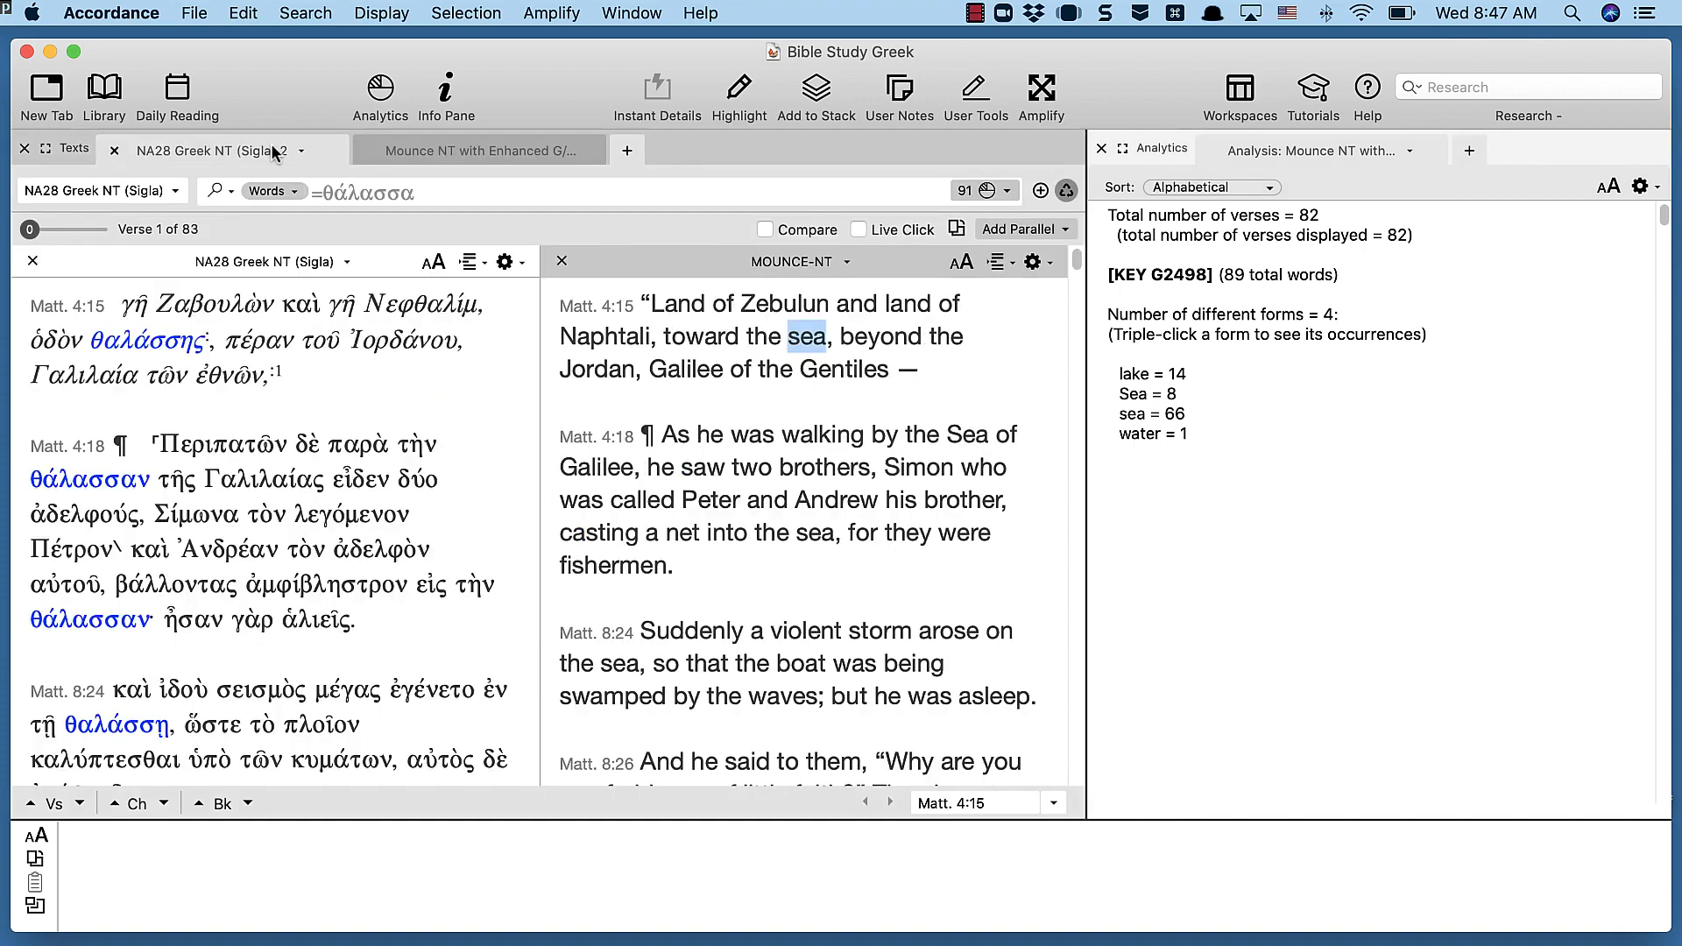
left_click_drag(325, 193, 550, 216)
type("σαρξ")
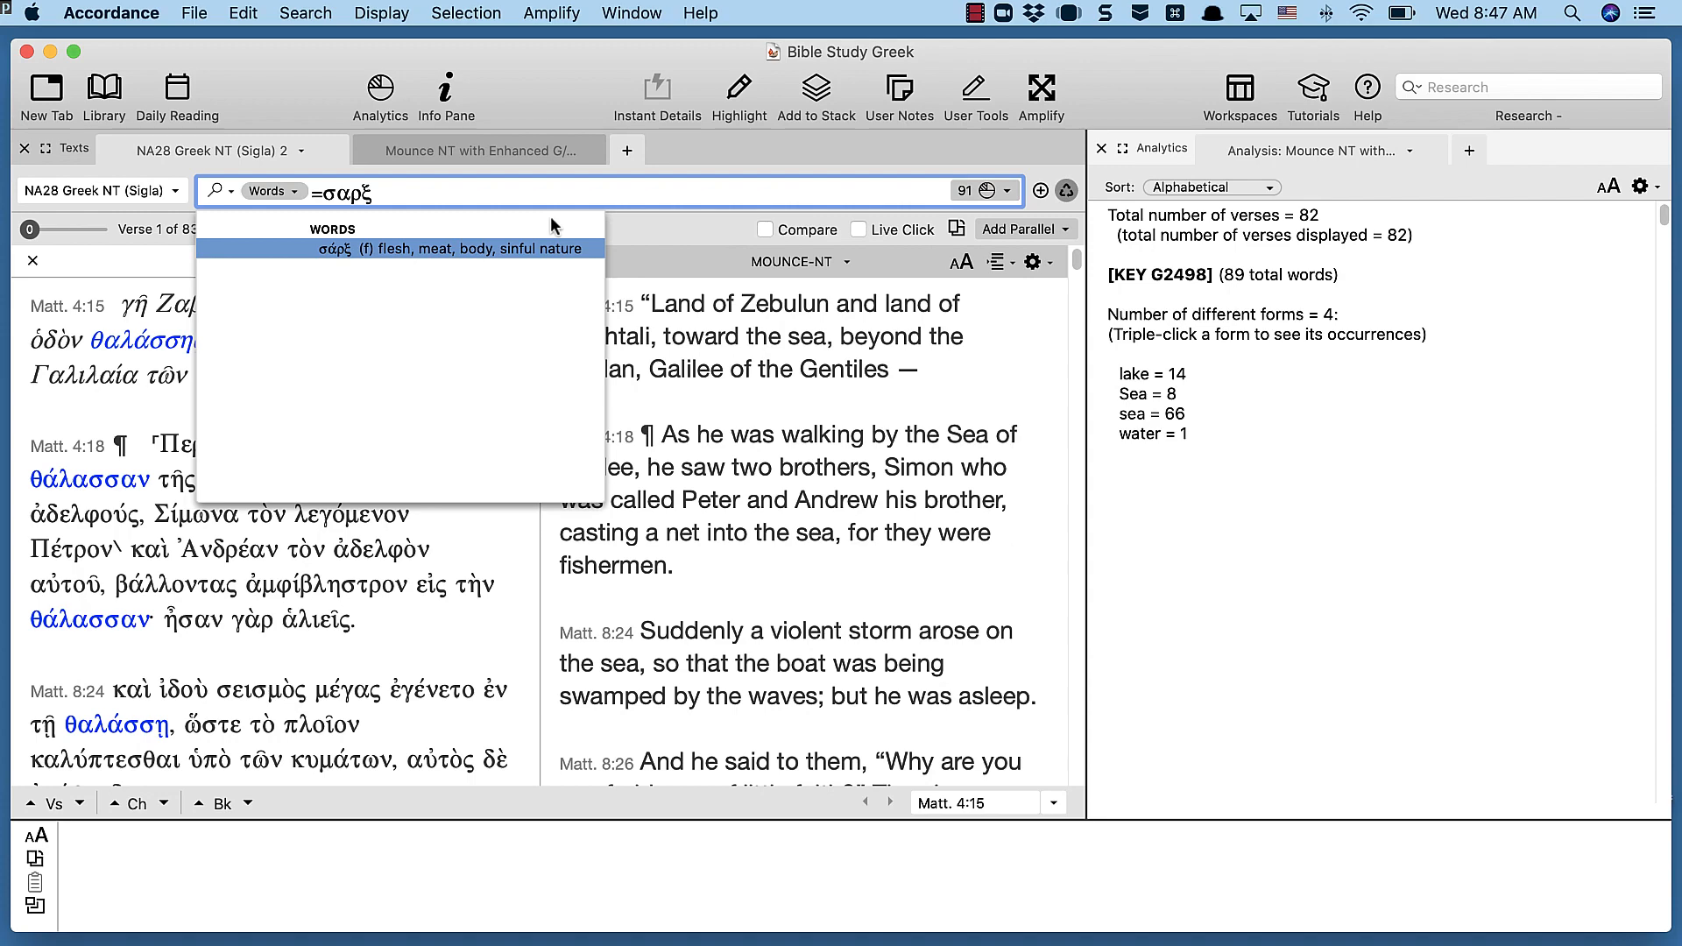
key("Return")
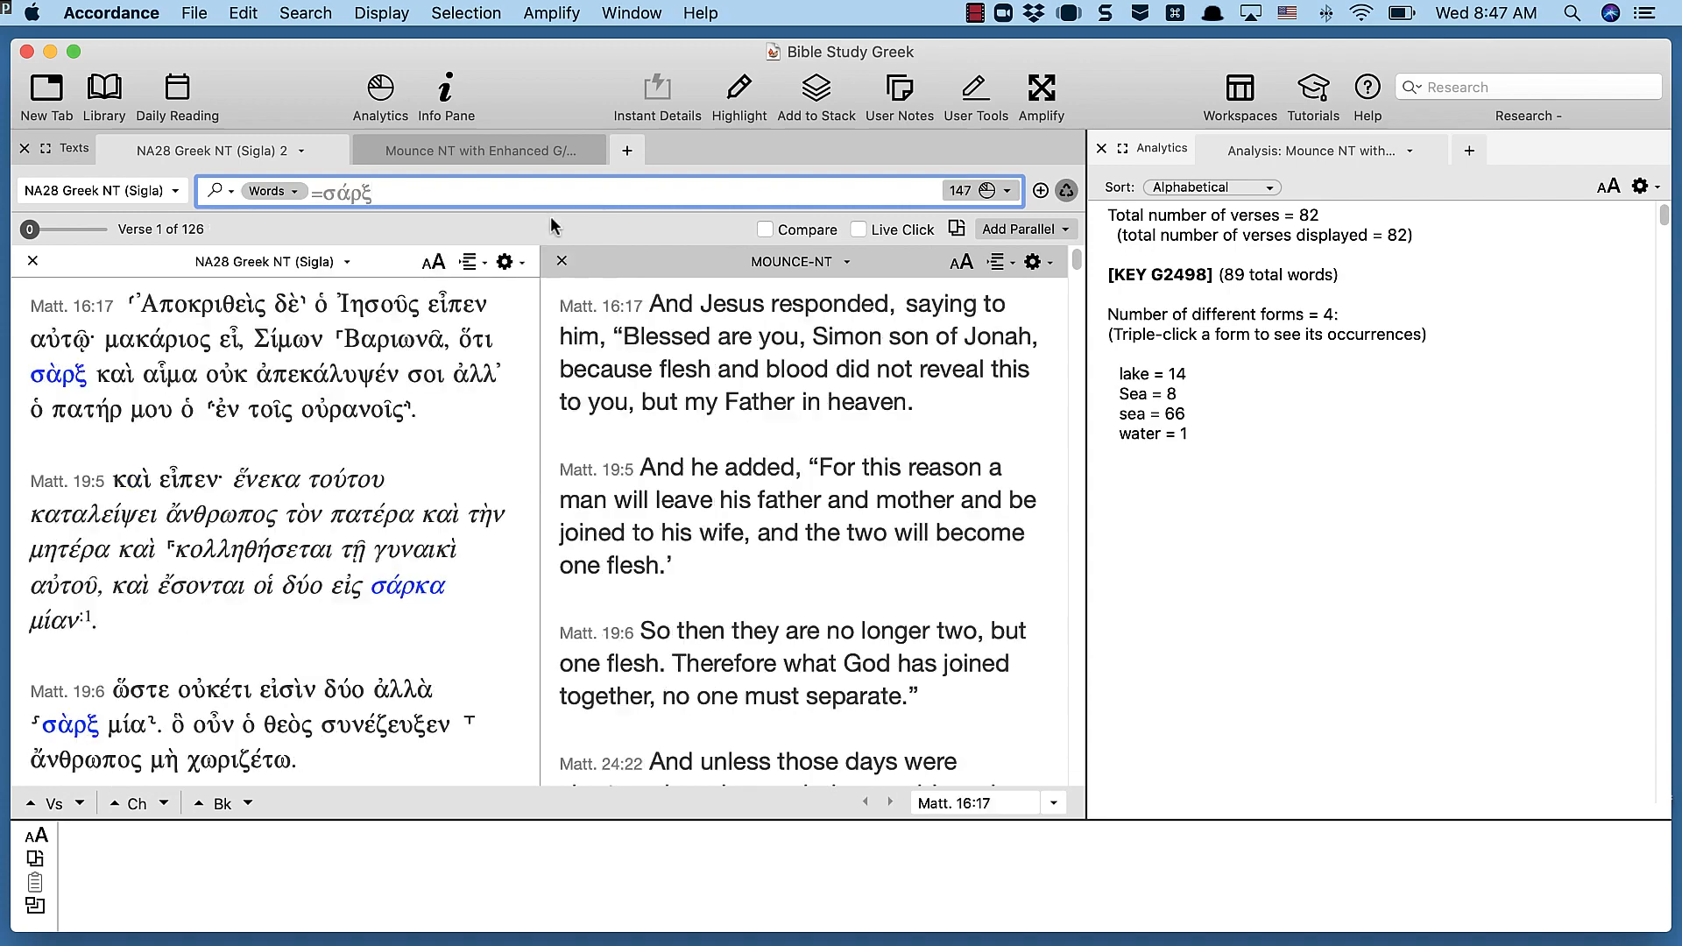
mouse_move(75, 378)
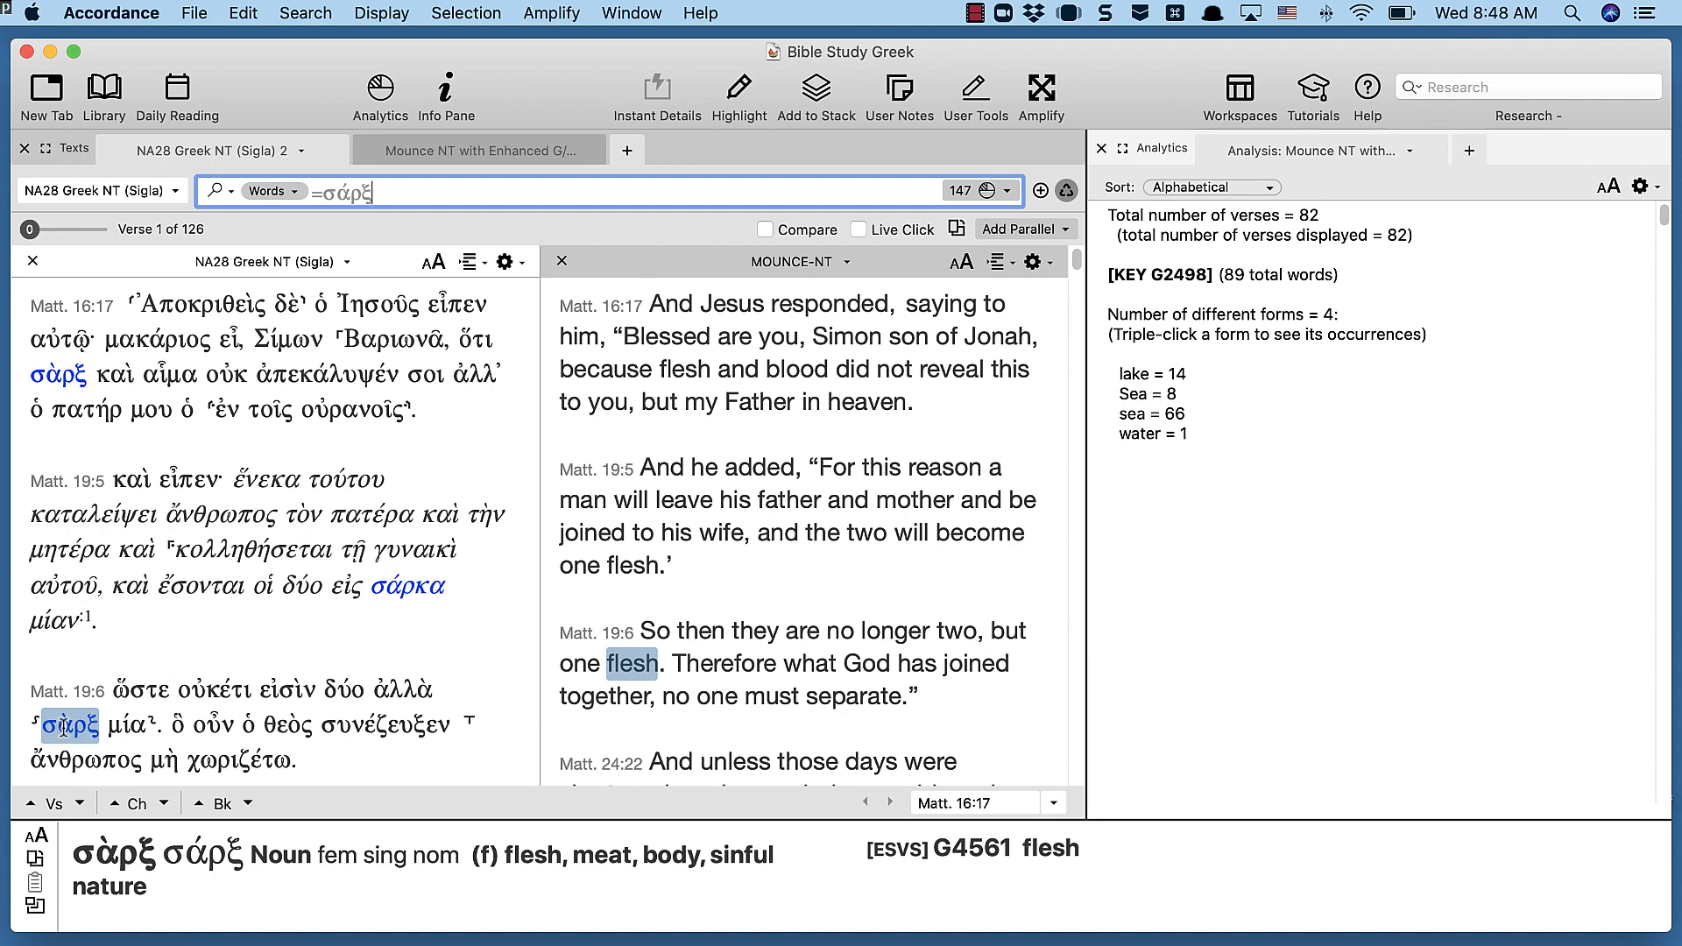
Generate a word-count Analysis of the σάρξ hits, examine its inflected forms, and close both analysis panes.
left_click(379, 103)
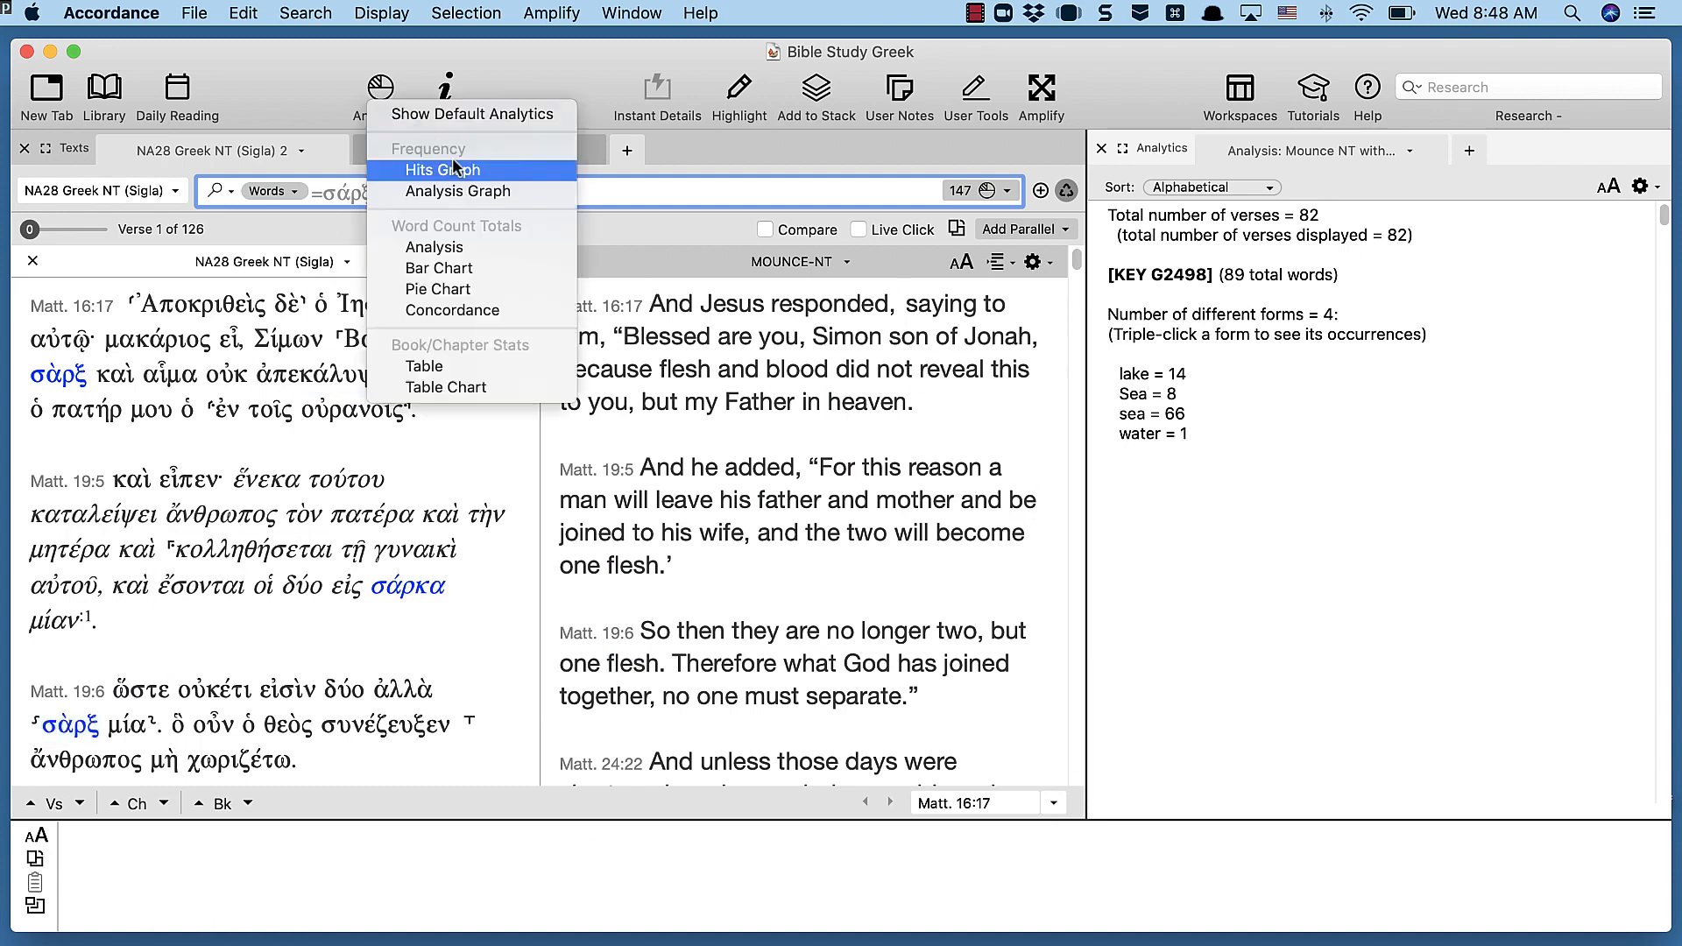
left_click(483, 246)
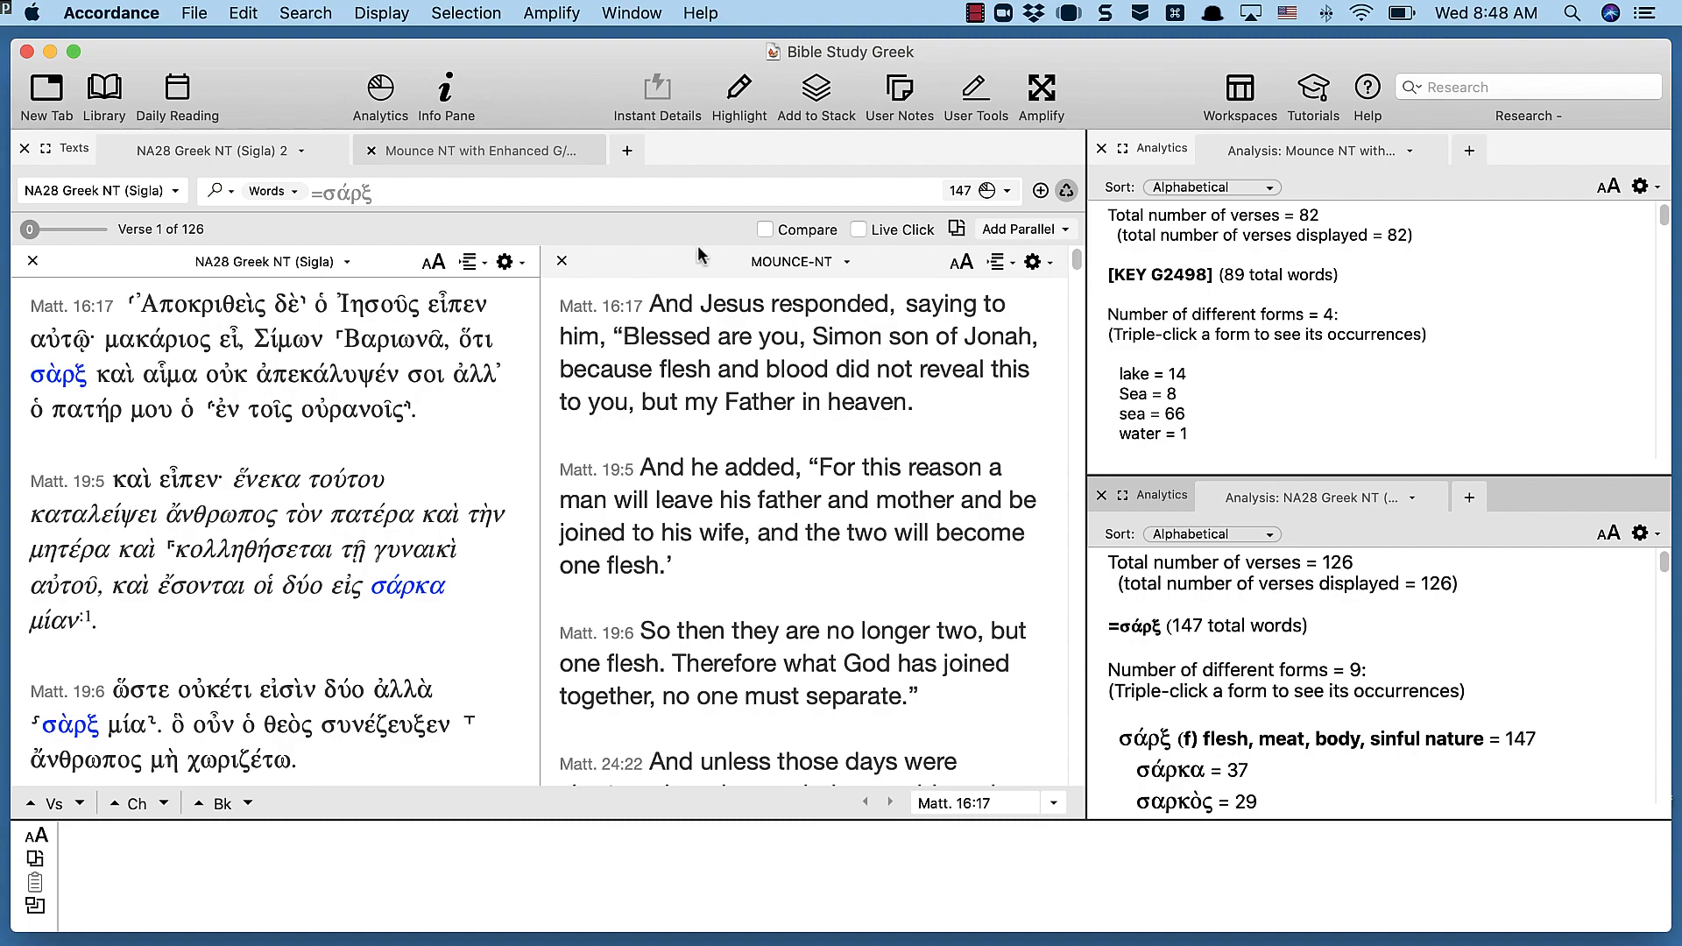
left_click(1101, 151)
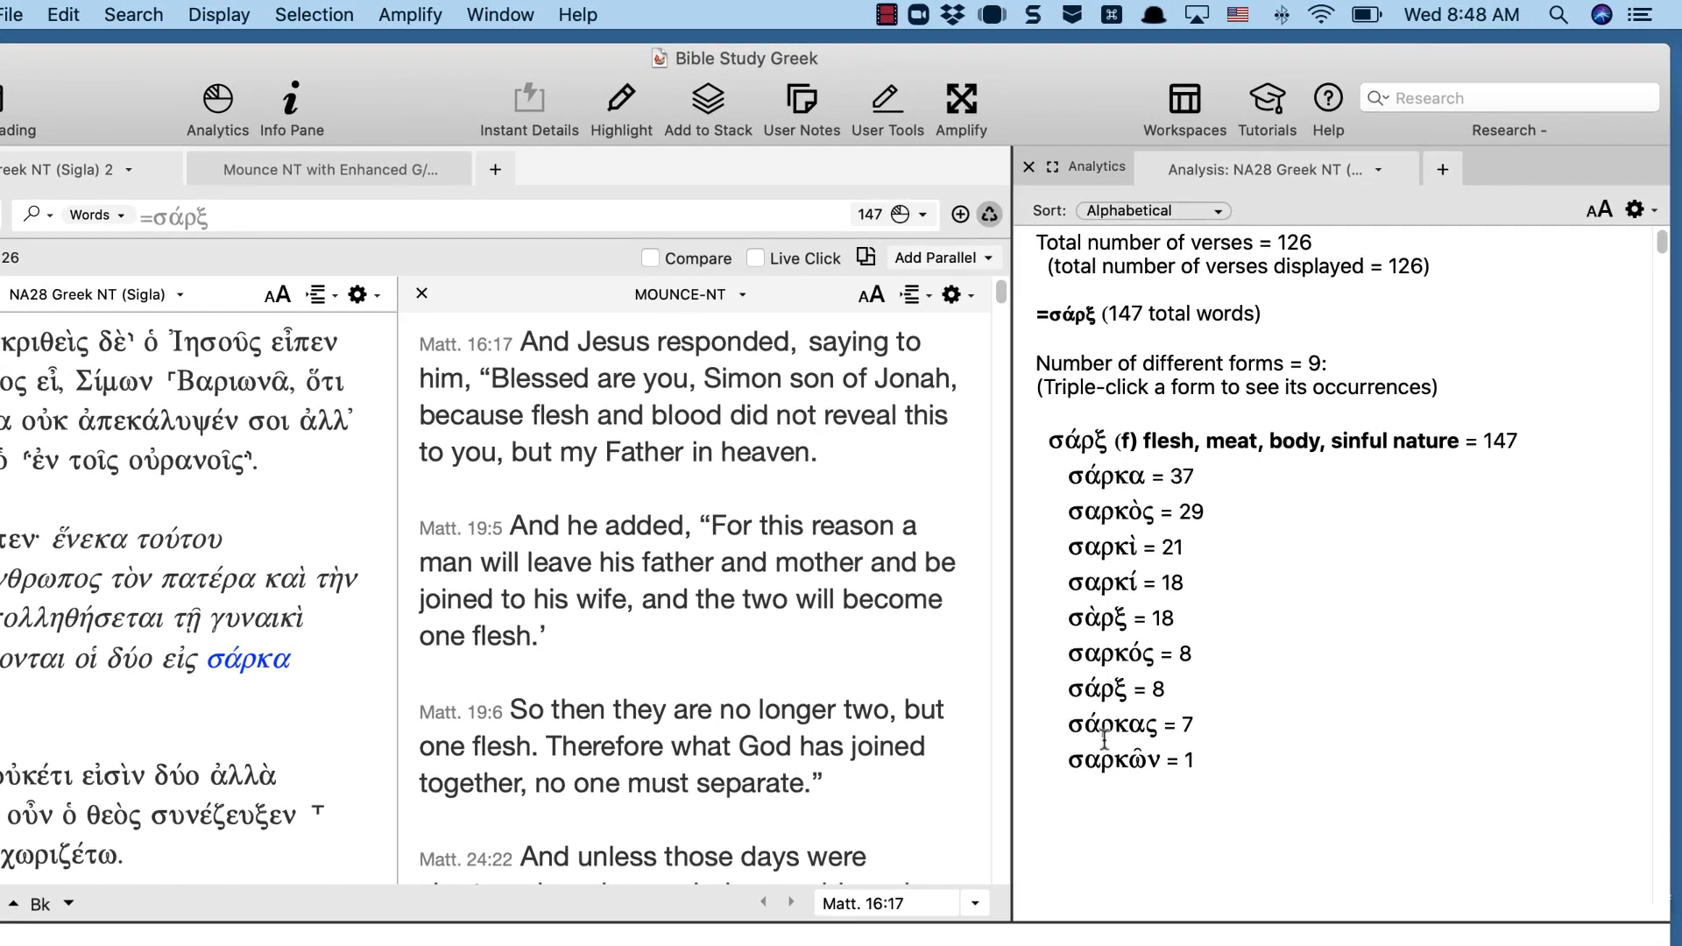
left_click(1026, 166)
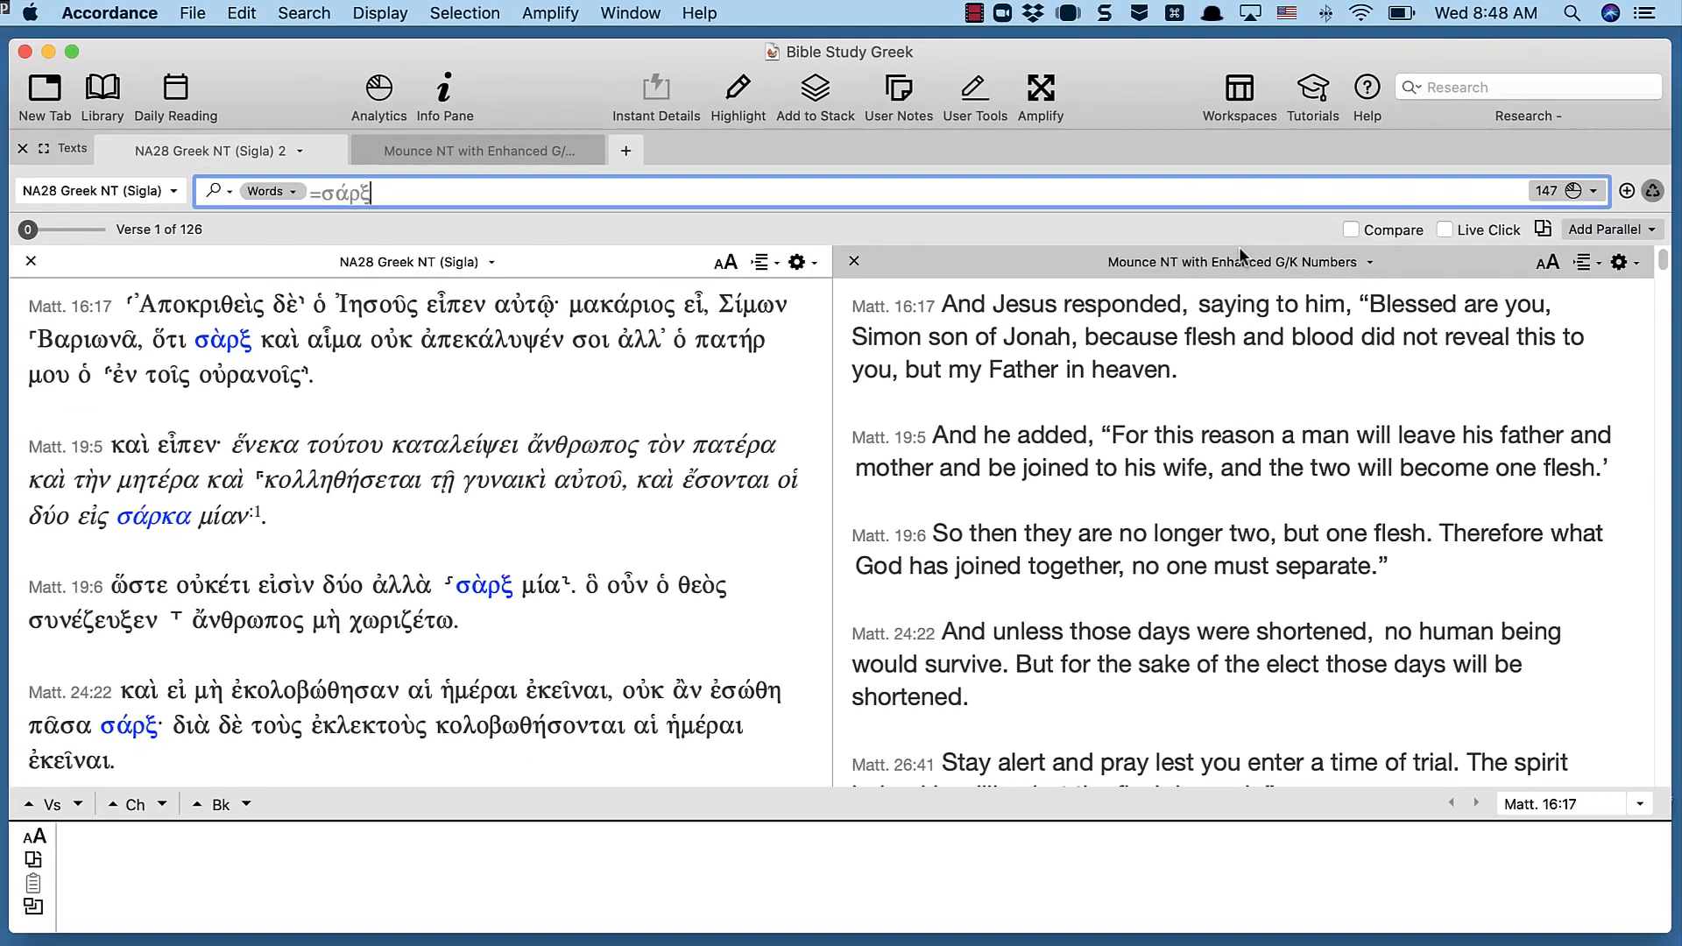
Search the Mounce translation for the key number behind "flesh" in Matt. 16:17 and generate a word-count Analysis of the hits.
right_click(1200, 340)
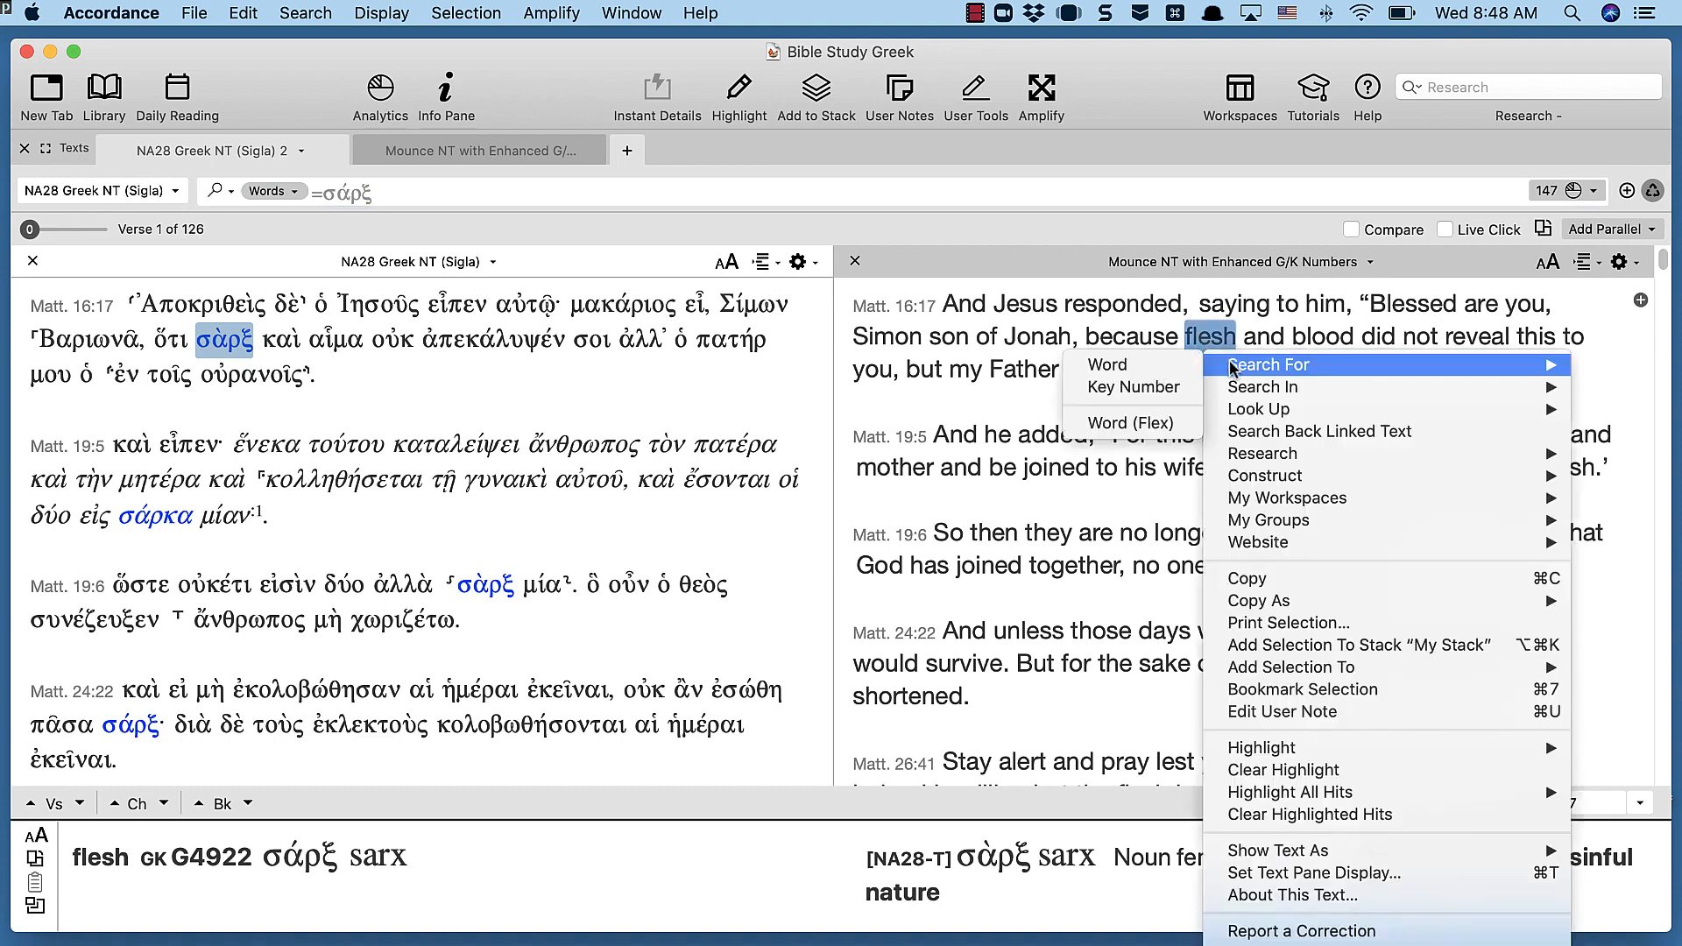
left_click(1165, 396)
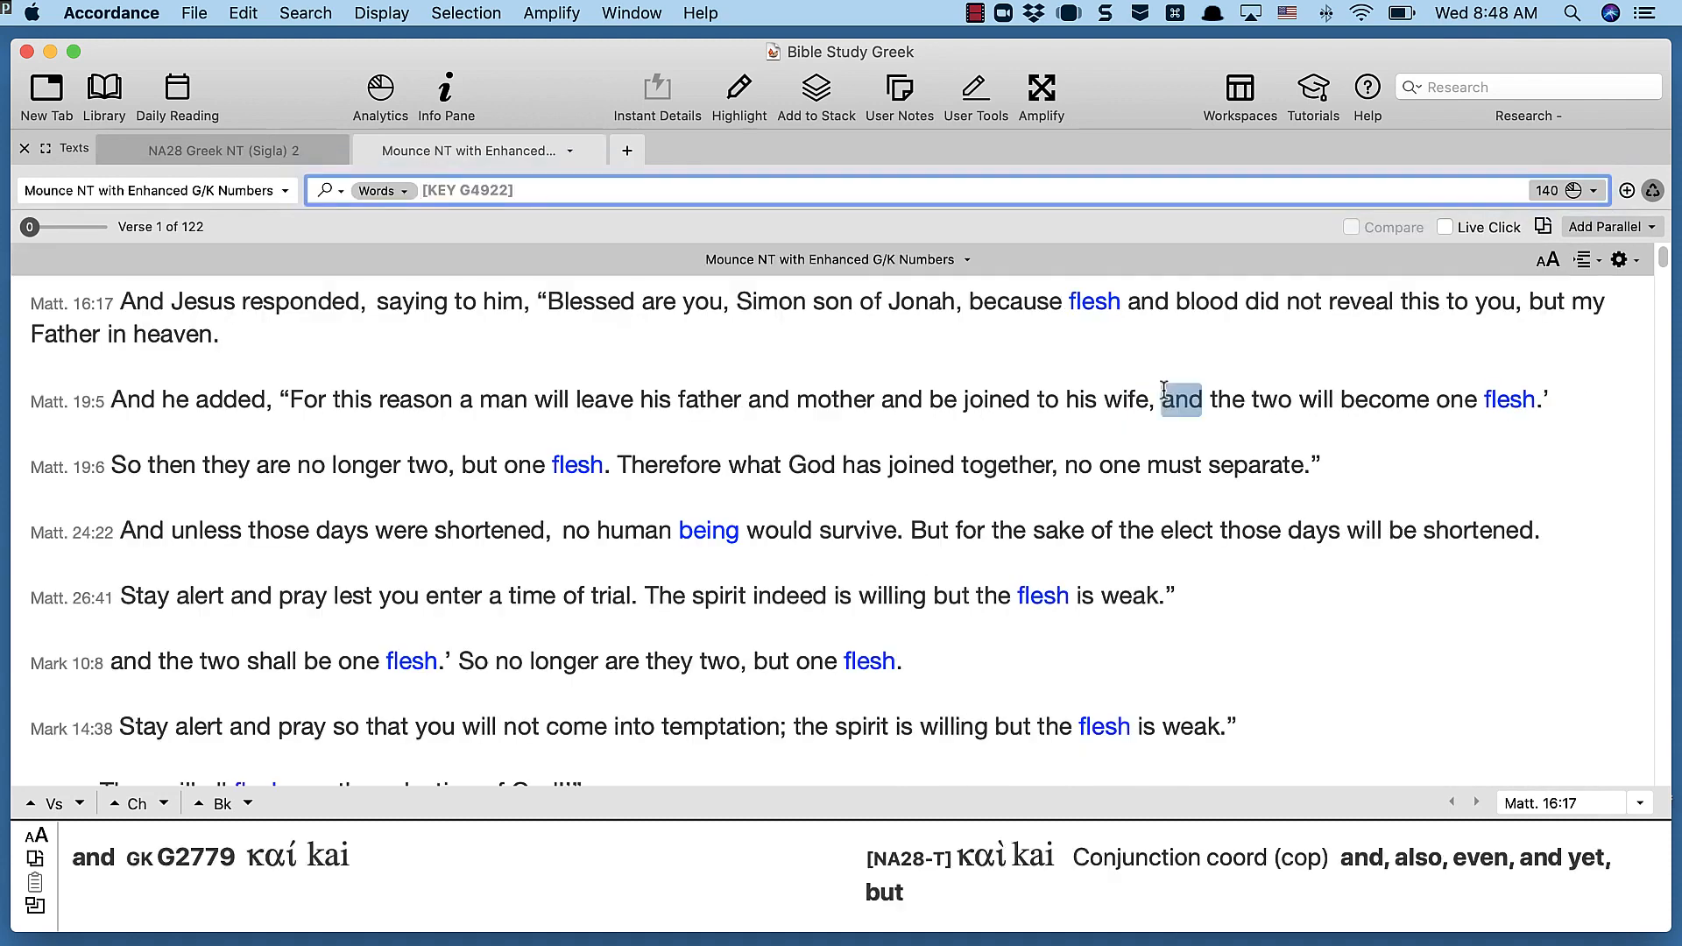
mouse_move(797, 464)
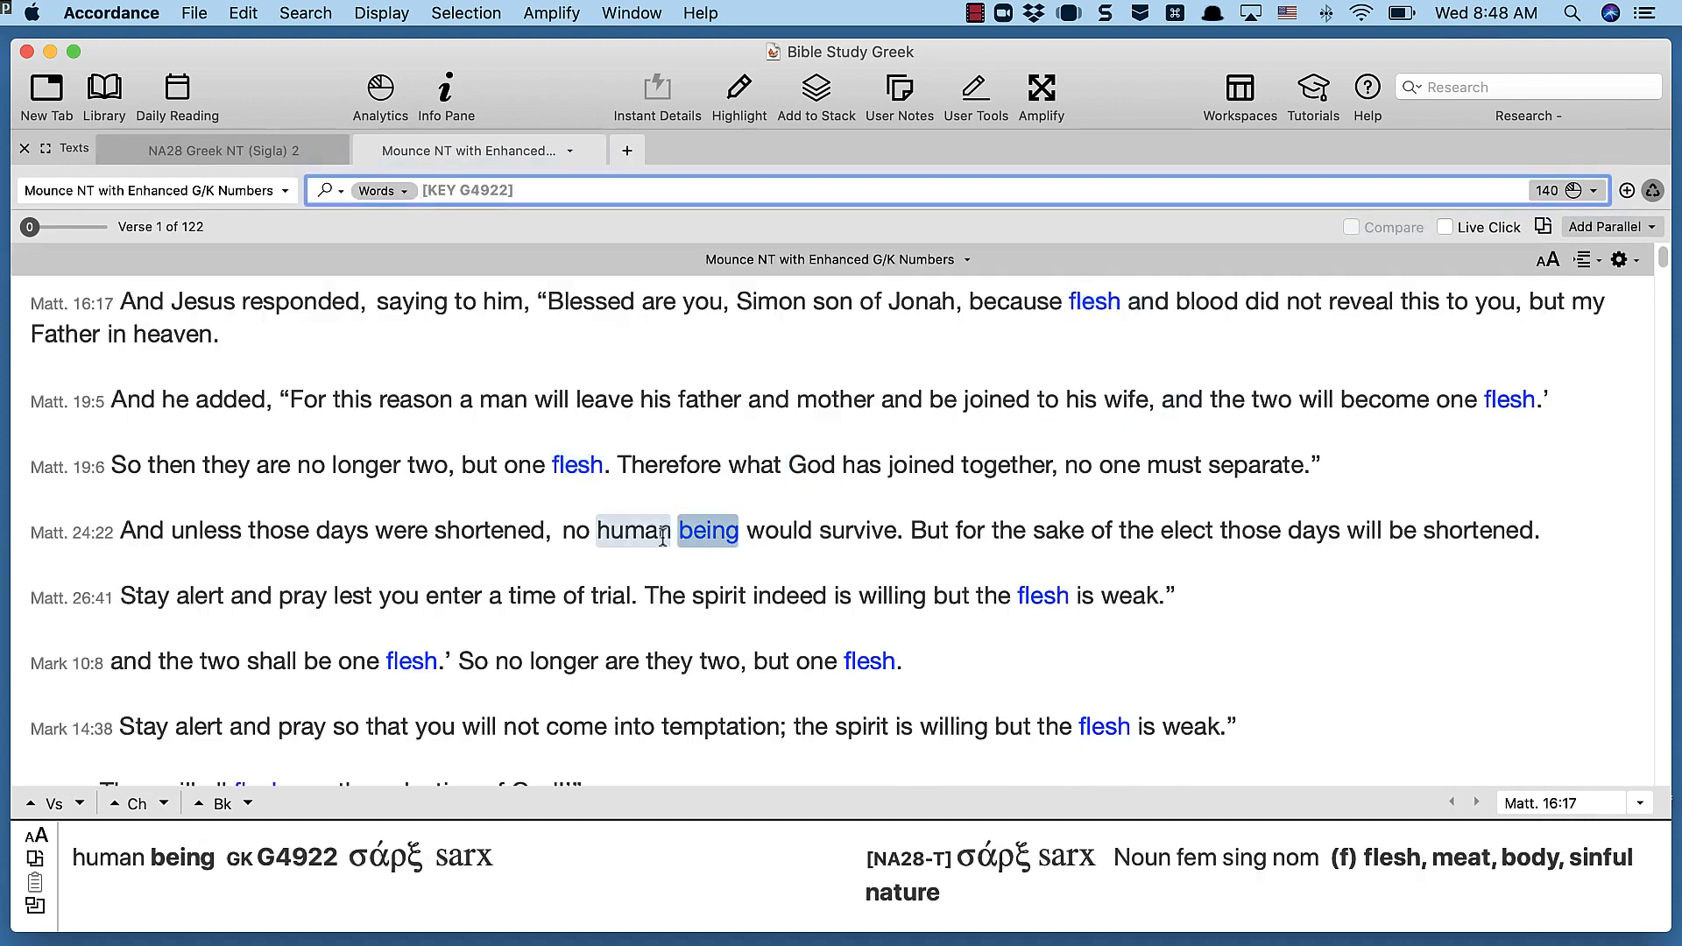
scroll(921, 649, "down", 5)
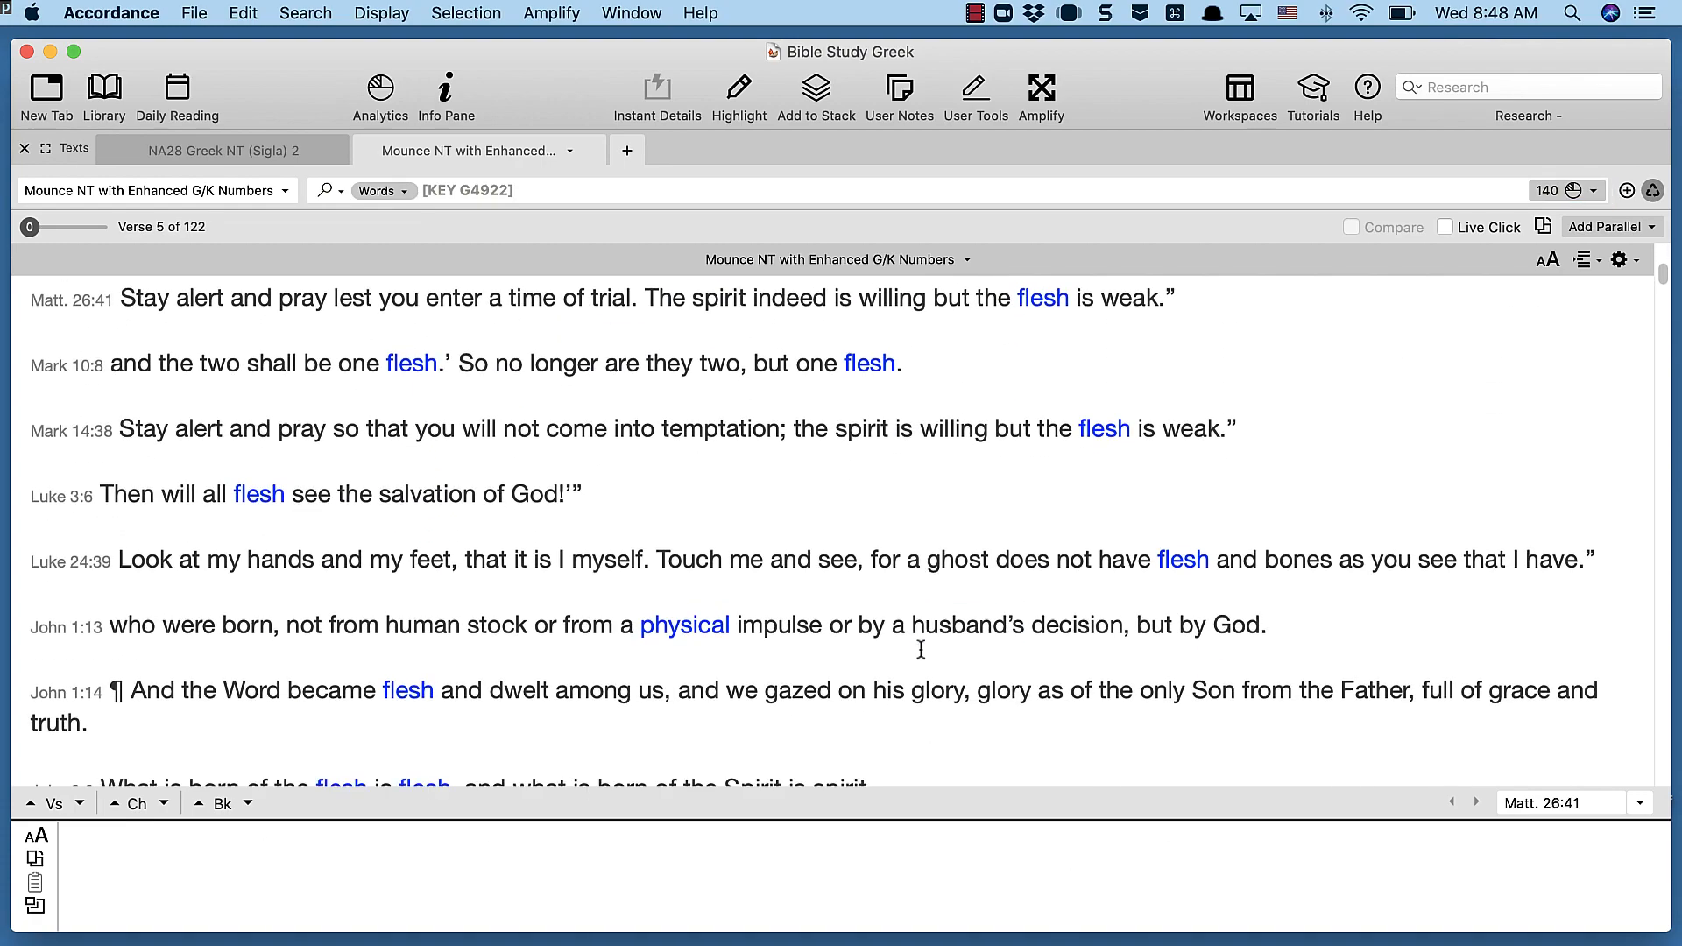
left_click(382, 93)
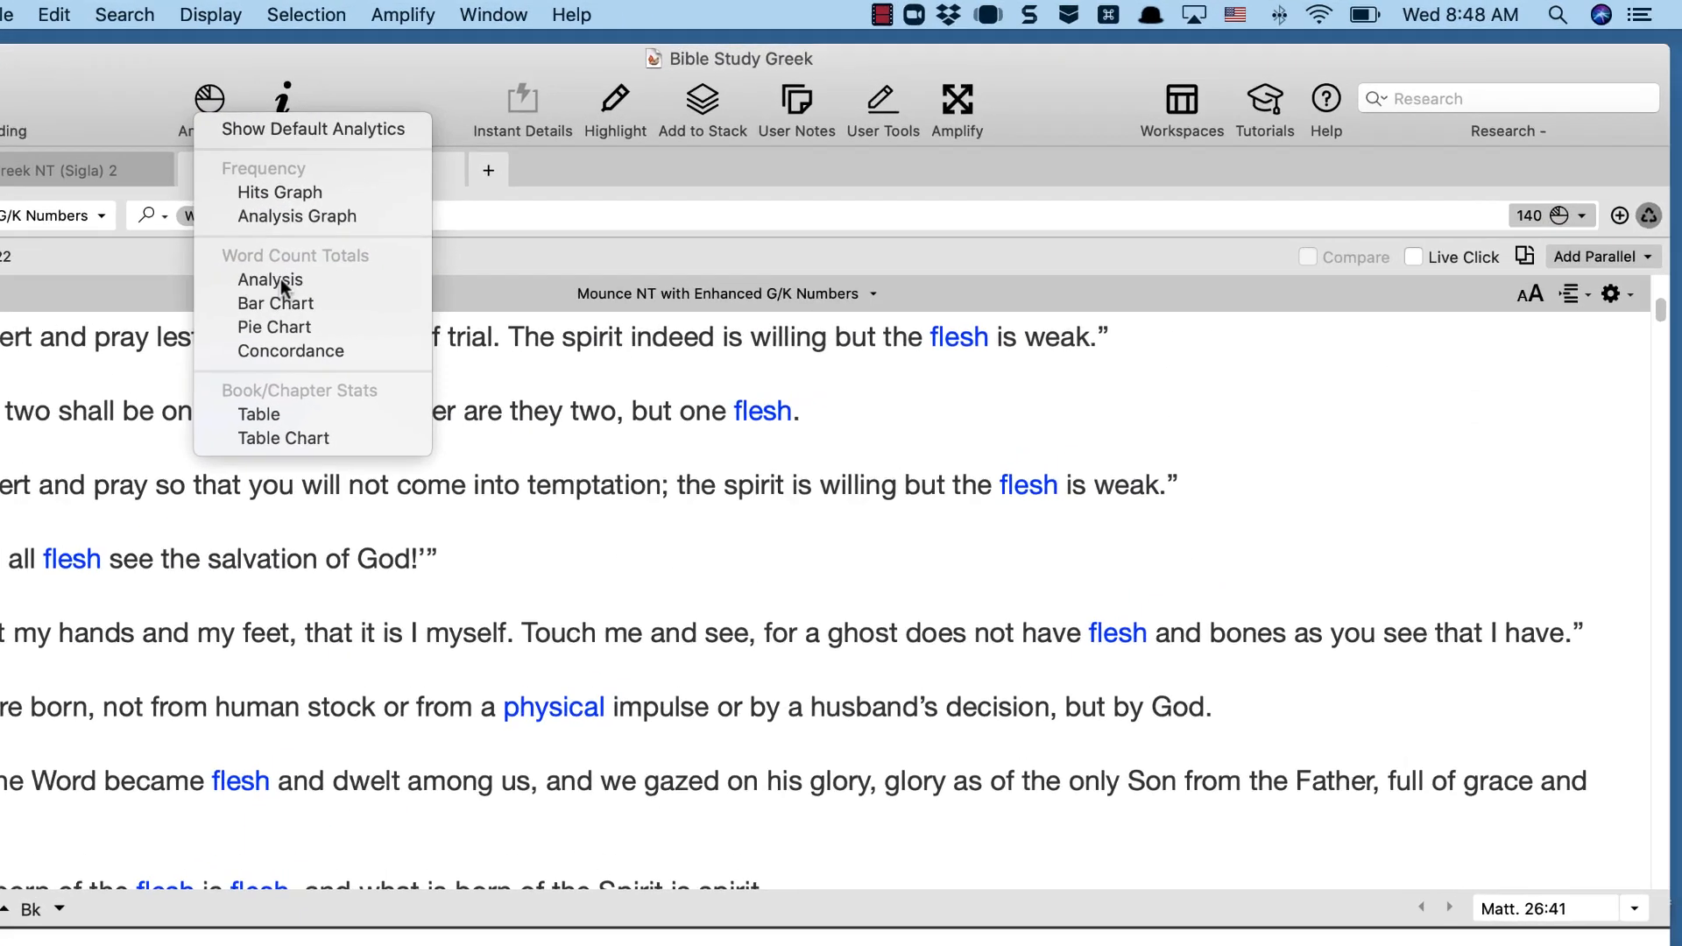
left_click(443, 243)
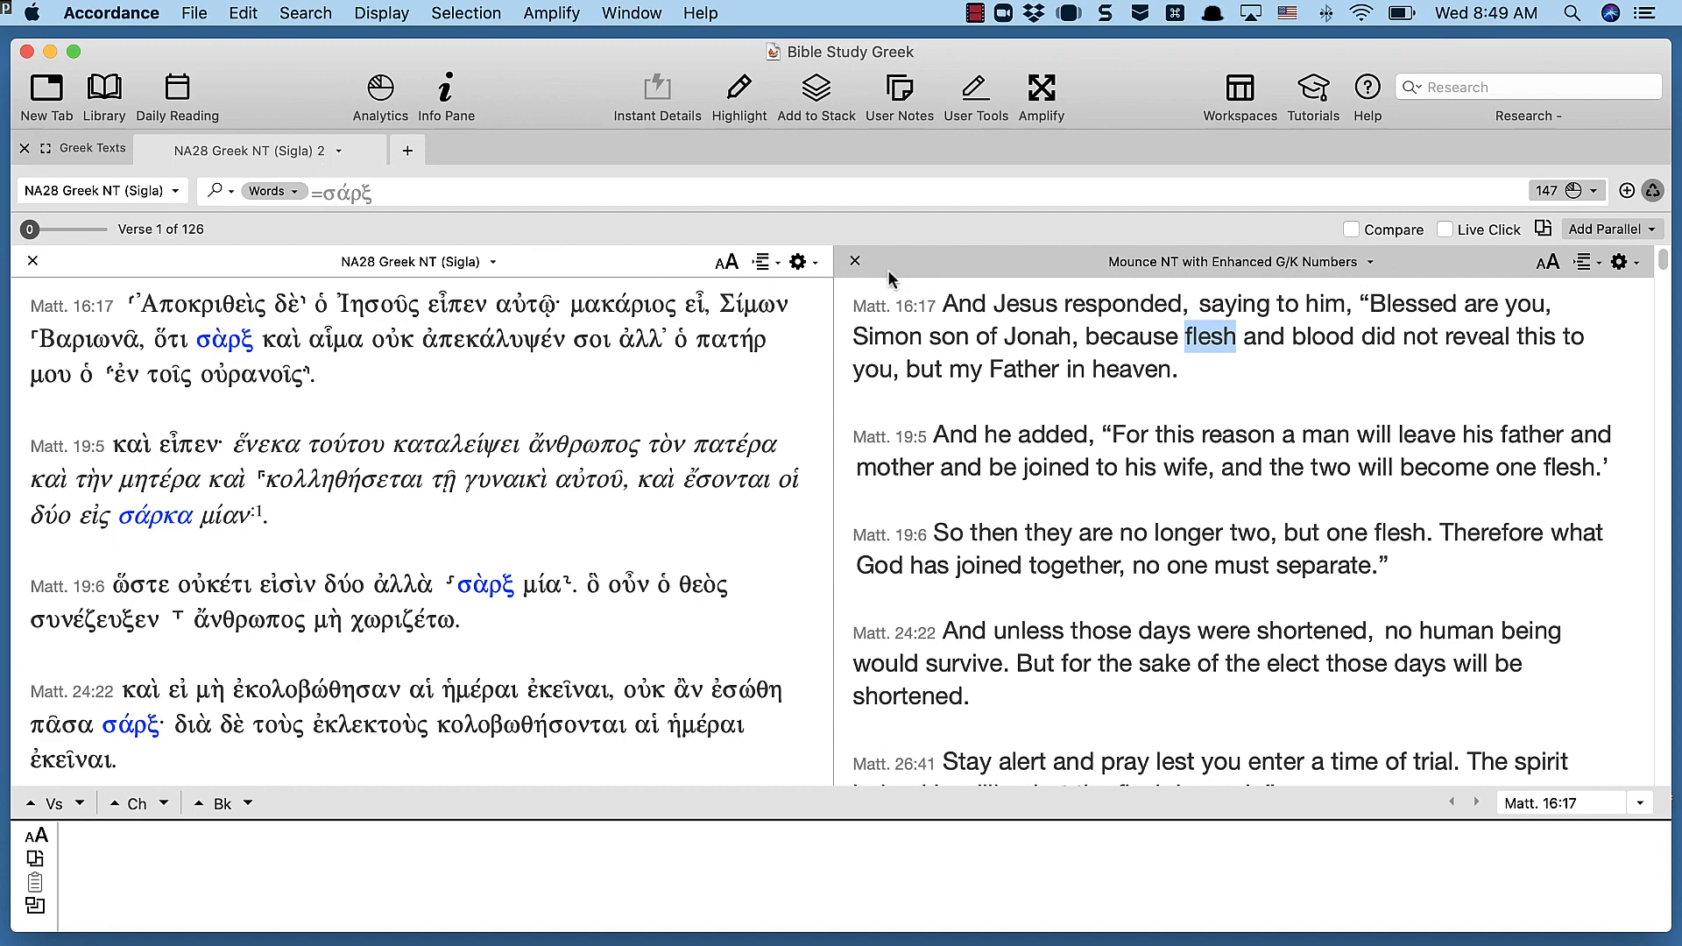
Switch the parallel text beside the NA28 Greek NT to ESV with Strong's.
left_click(1311, 262)
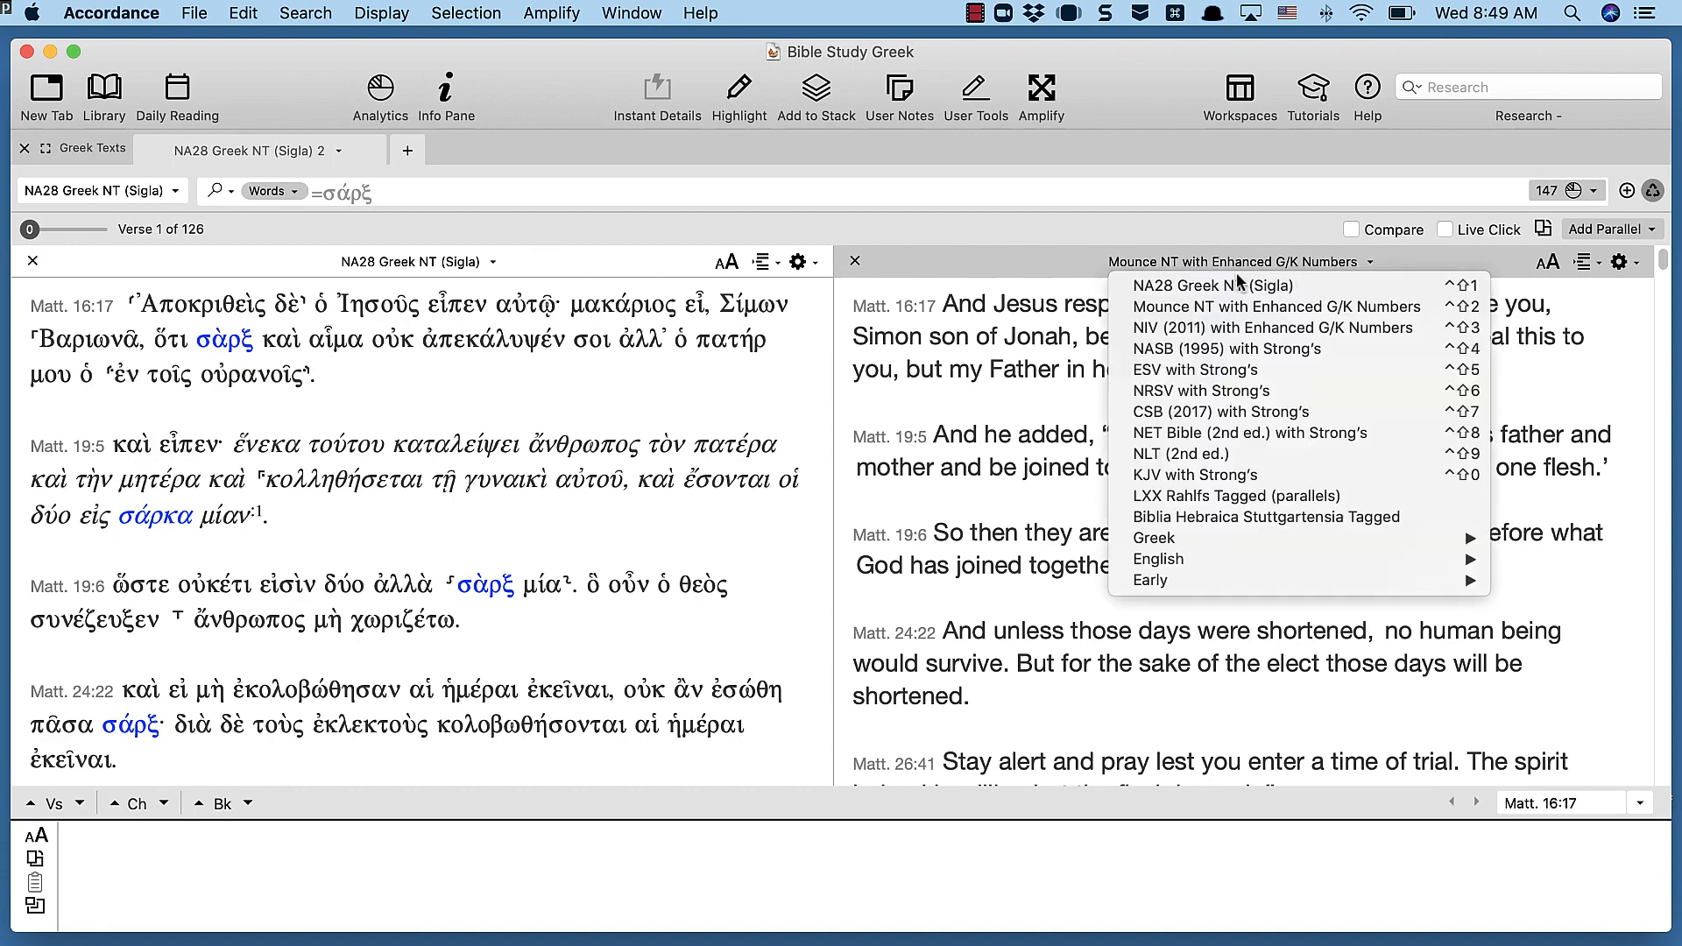
left_click(1195, 371)
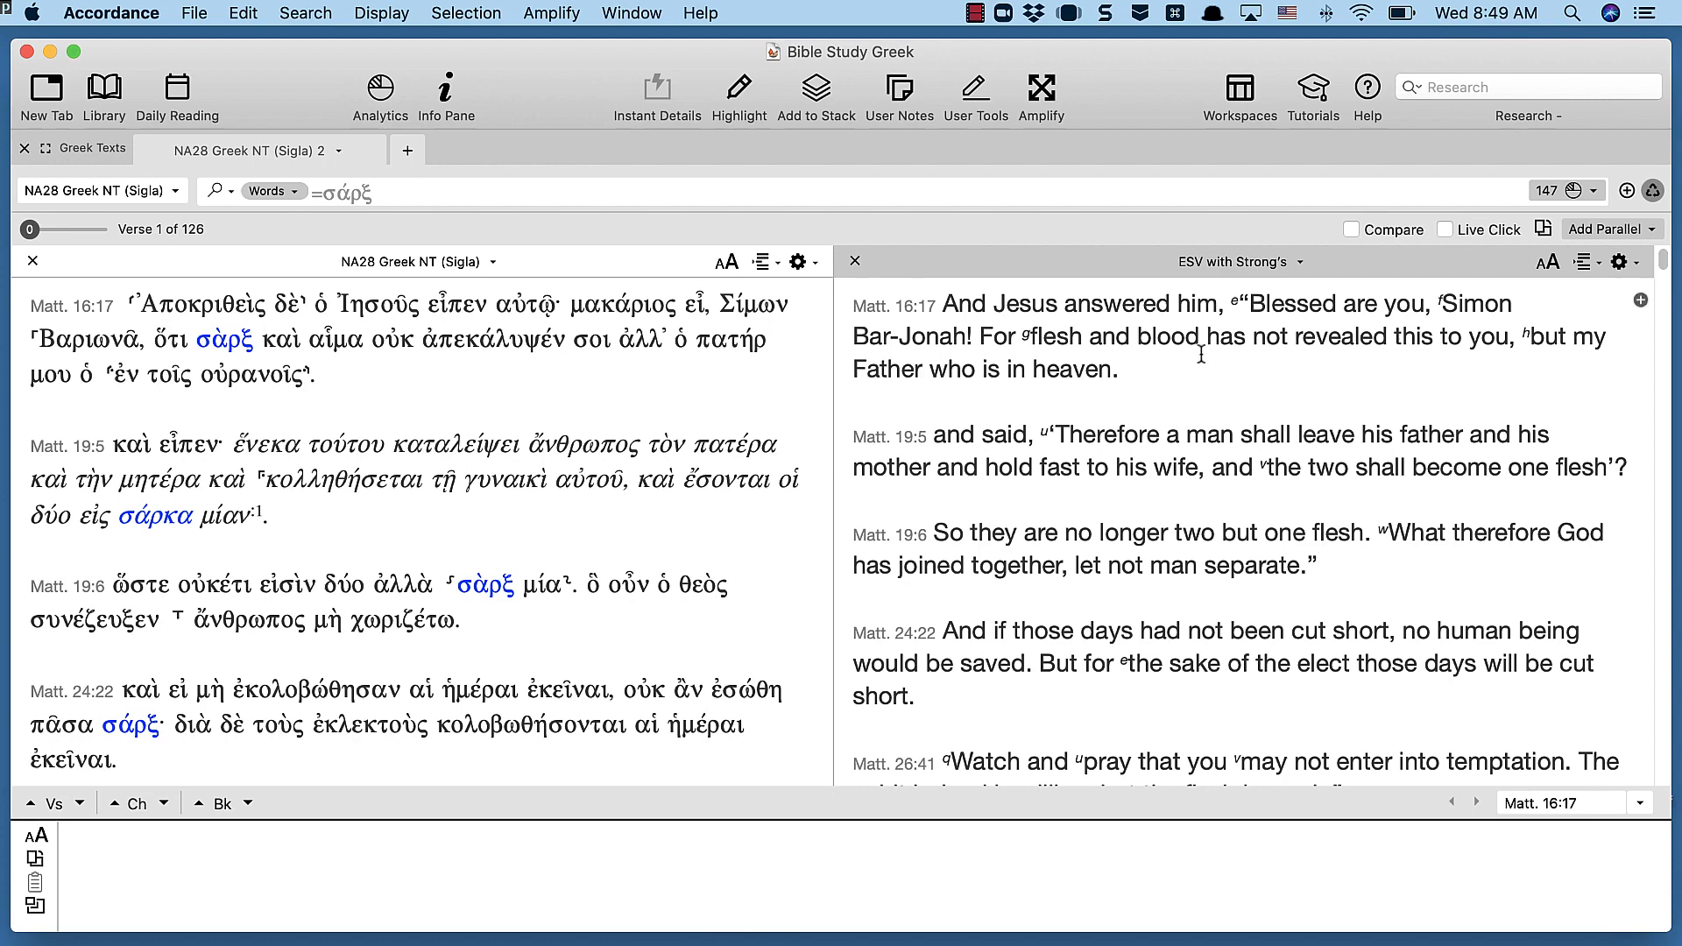
left_click(433, 192)
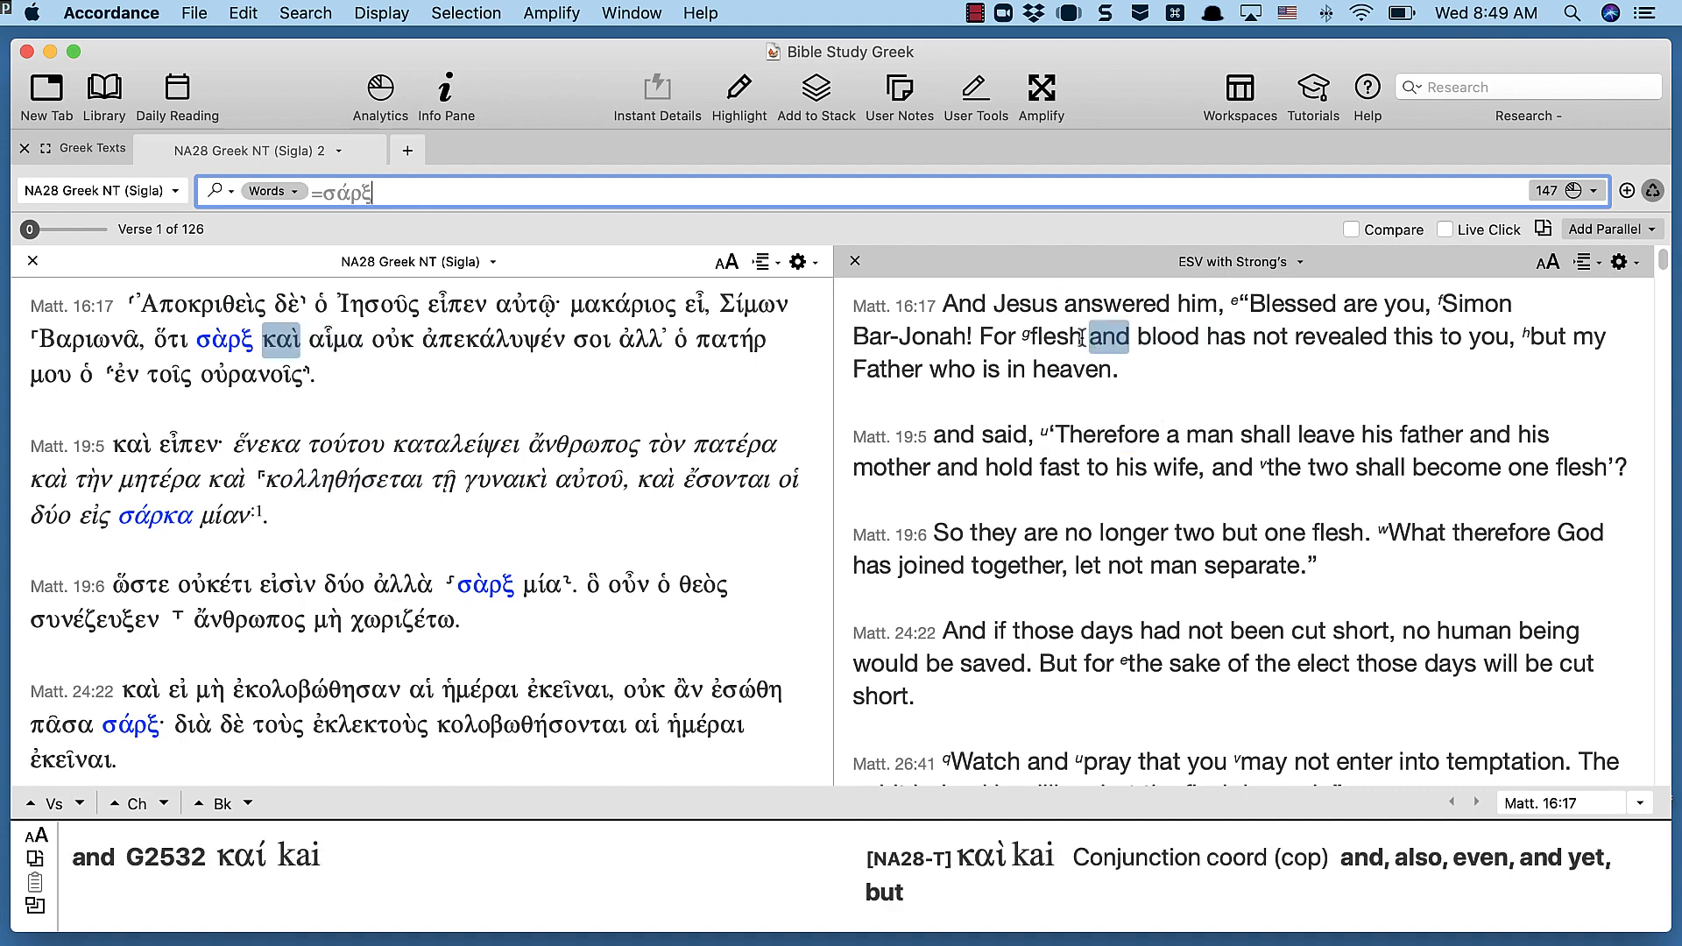
Search ESV with Strong's for the key number behind "flesh" in Matt. 16:17 and skim the highlighted renderings.
right_click(1055, 335)
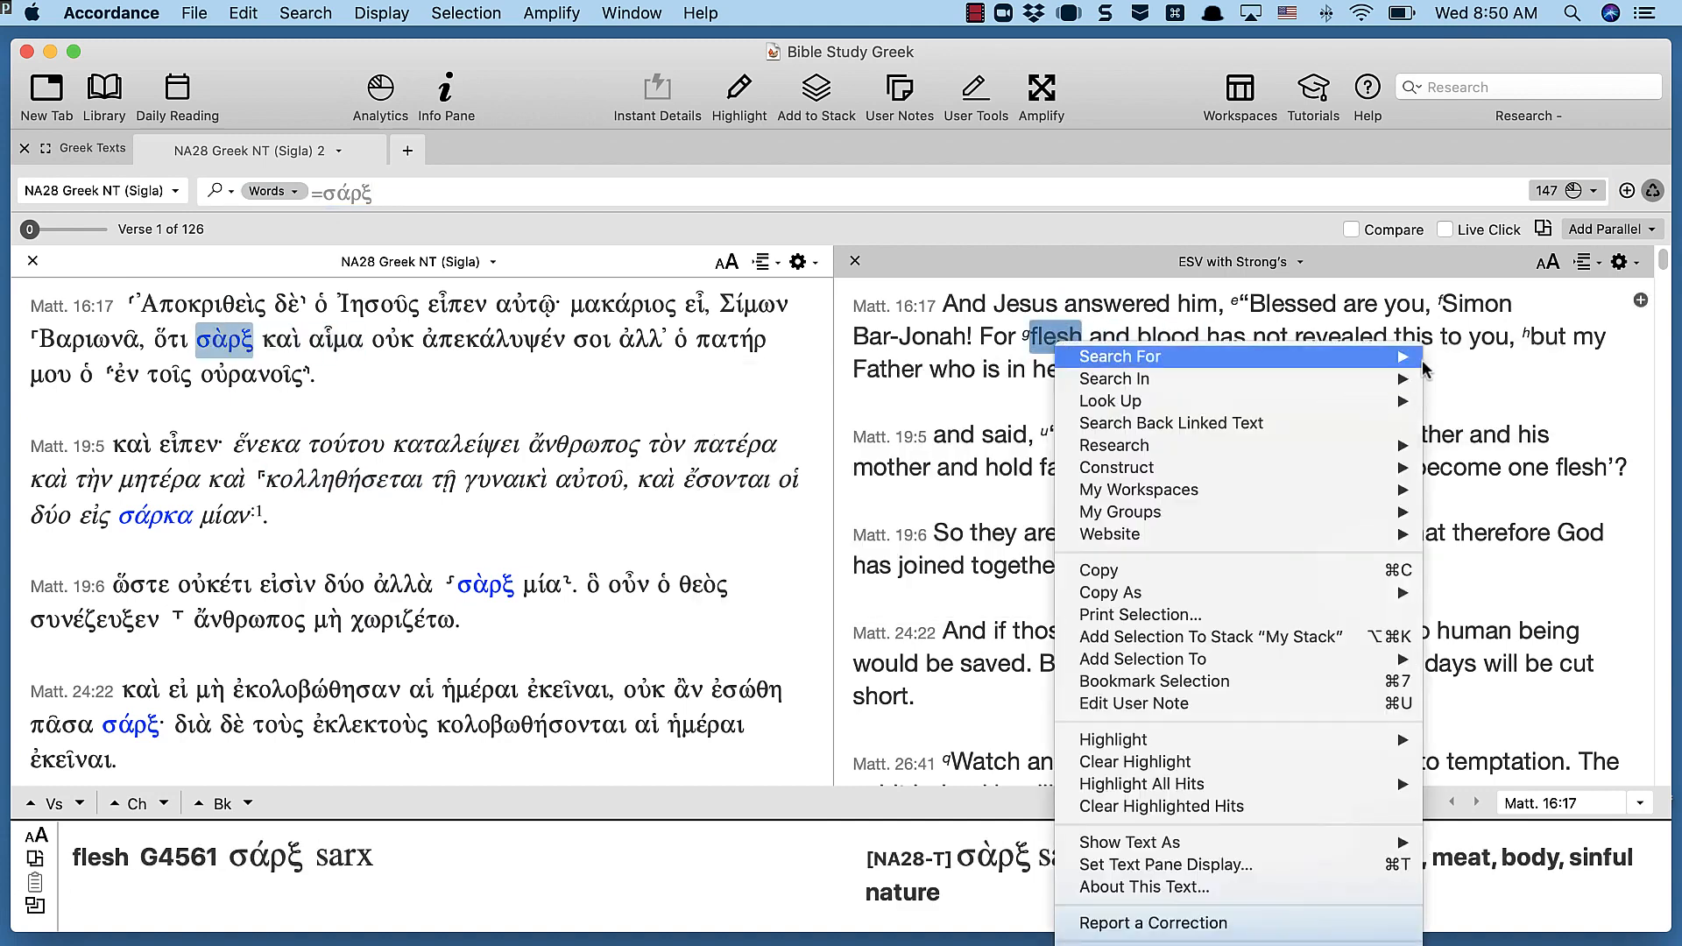
mouse_move(1393, 356)
left_click(1479, 387)
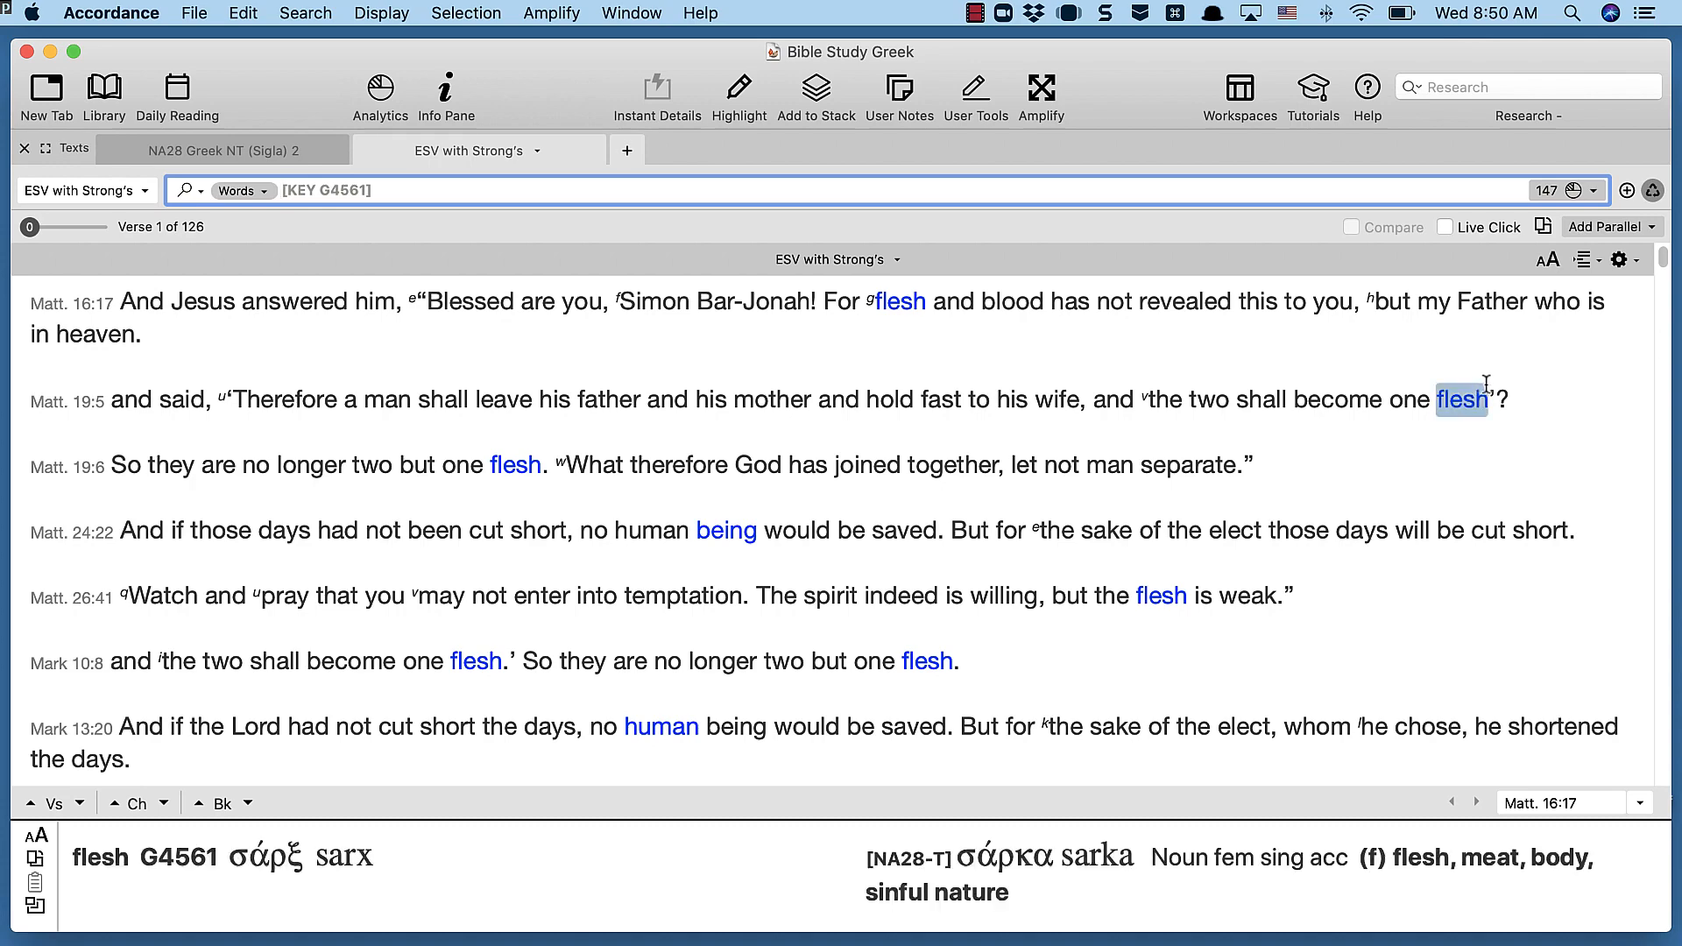
scroll(1243, 543, "down", 5)
scroll(1203, 558, "down", 2)
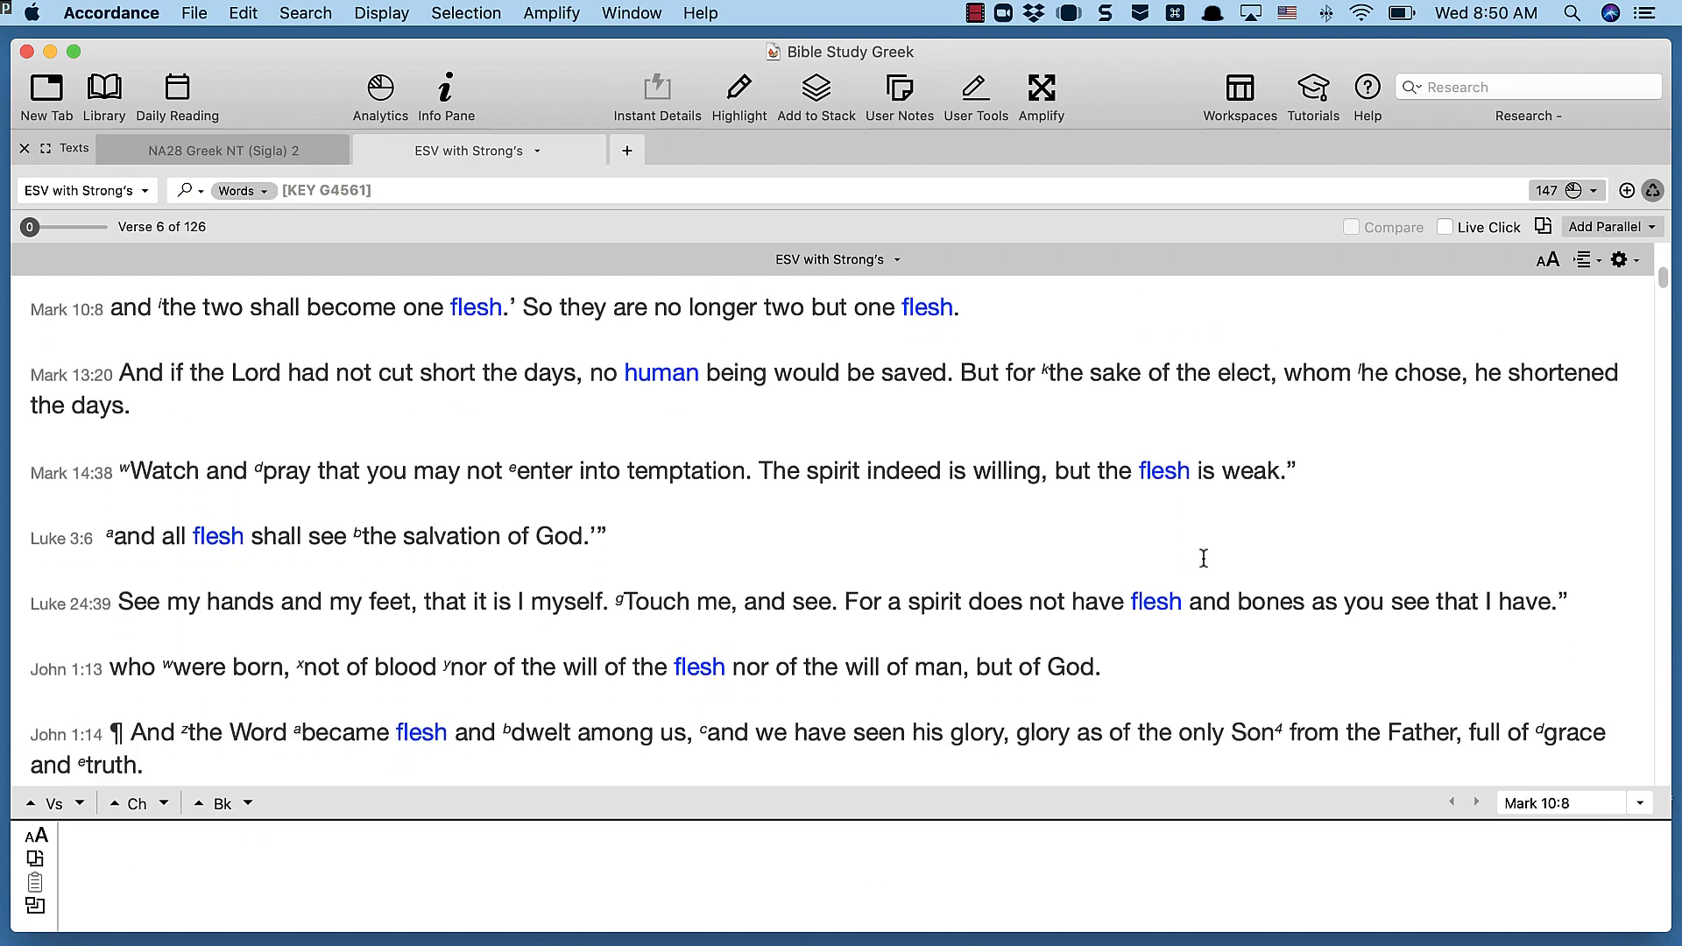
scroll(1182, 551, "up", 2)
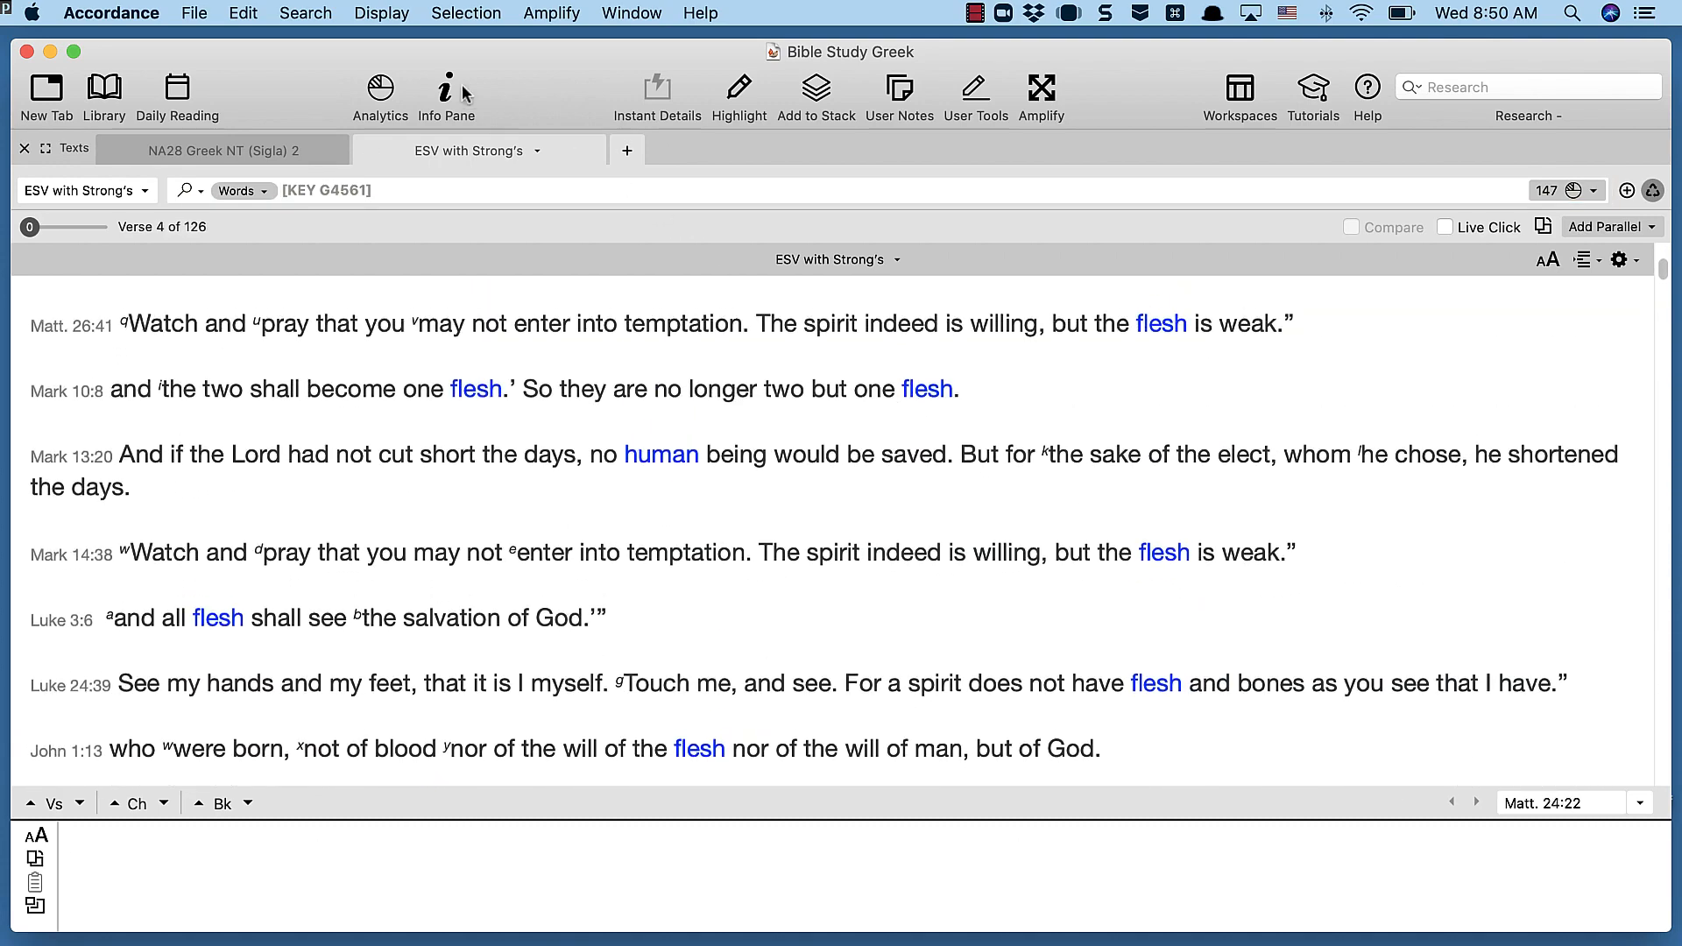
Generate a word-count Analysis of the G4561 hits in the ESV and review the full list of English renderings.
left_click(380, 89)
left_click(457, 260)
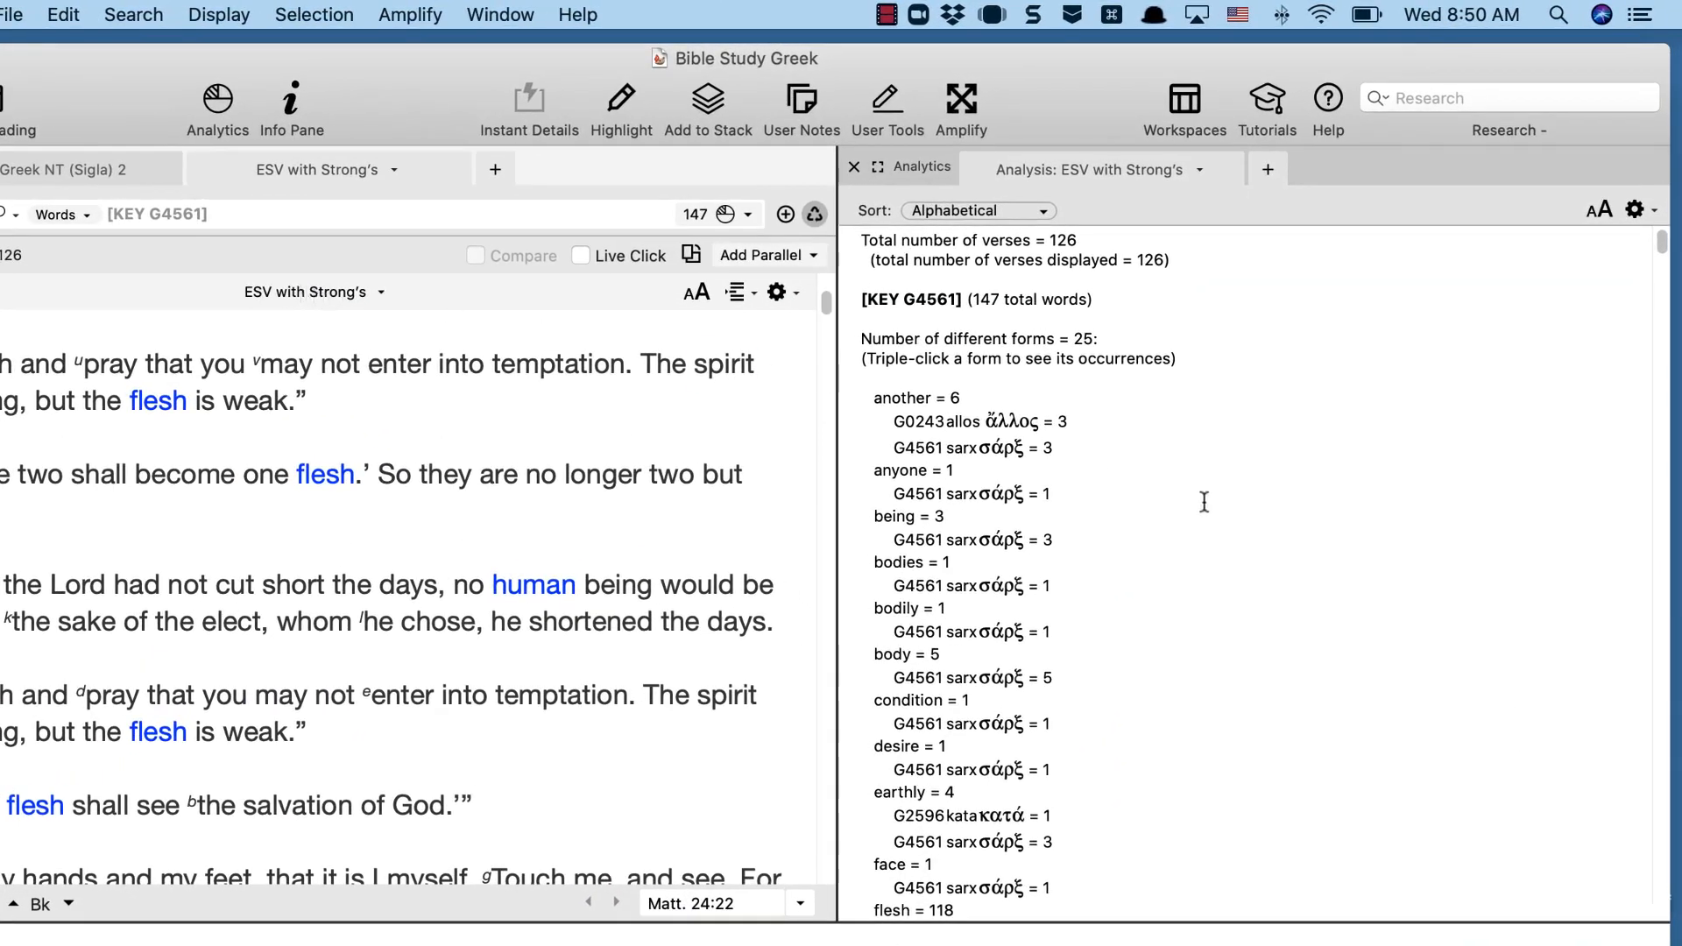
scroll(1204, 502, "down", 10)
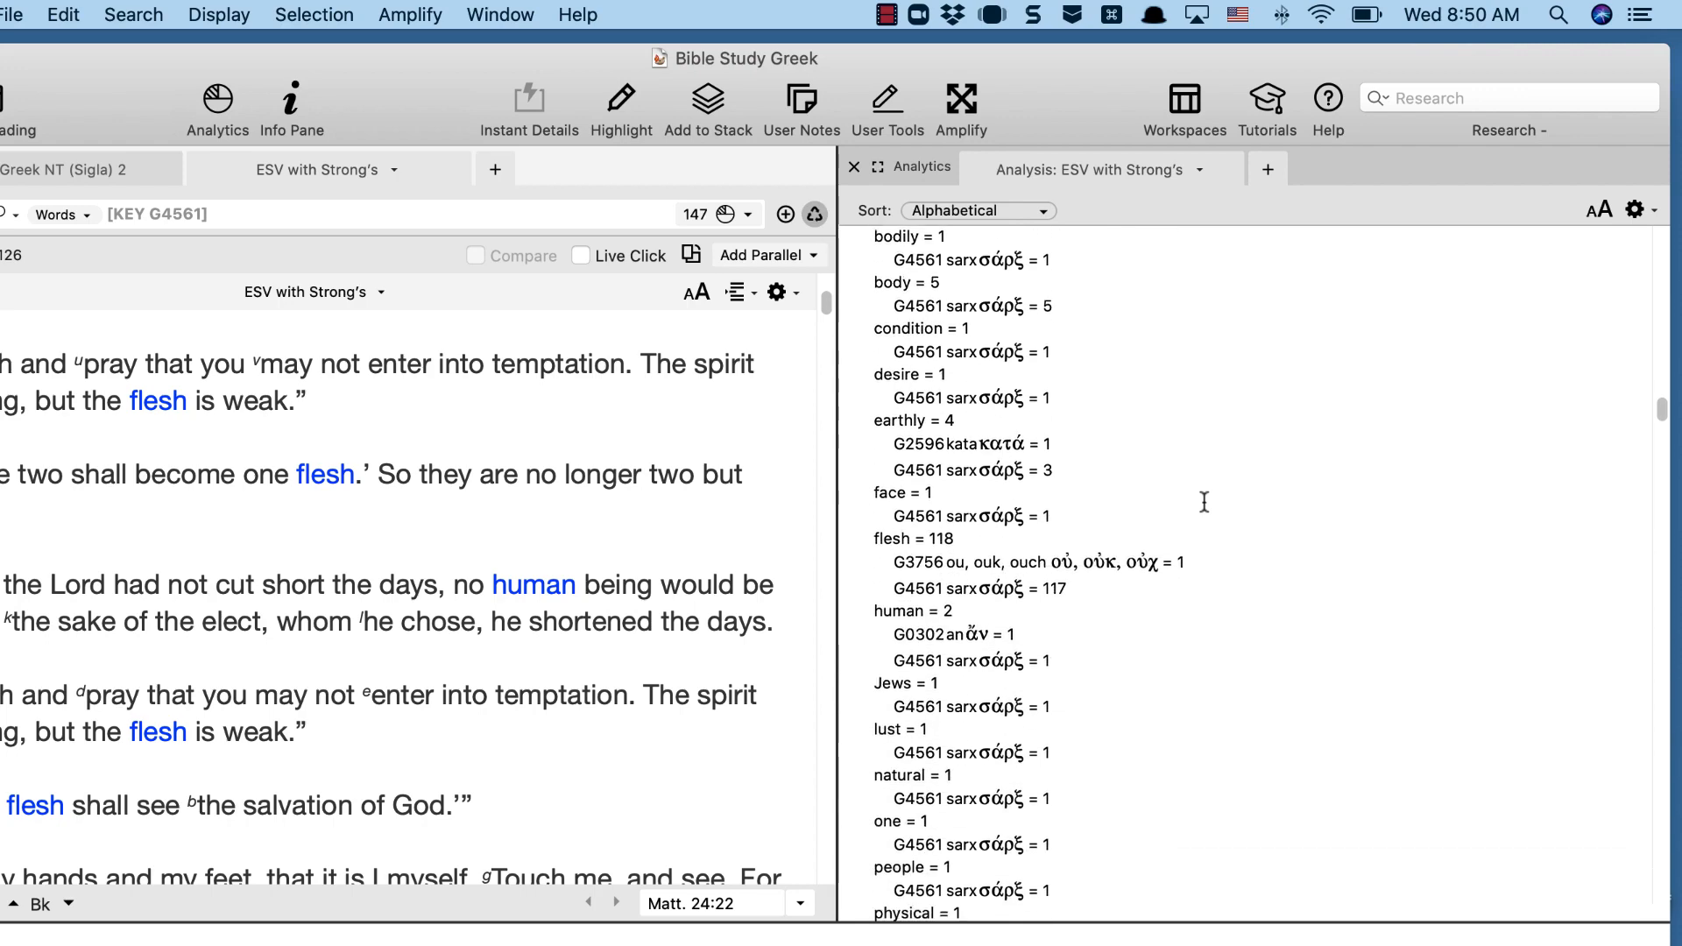
scroll(1204, 502, "down", 6)
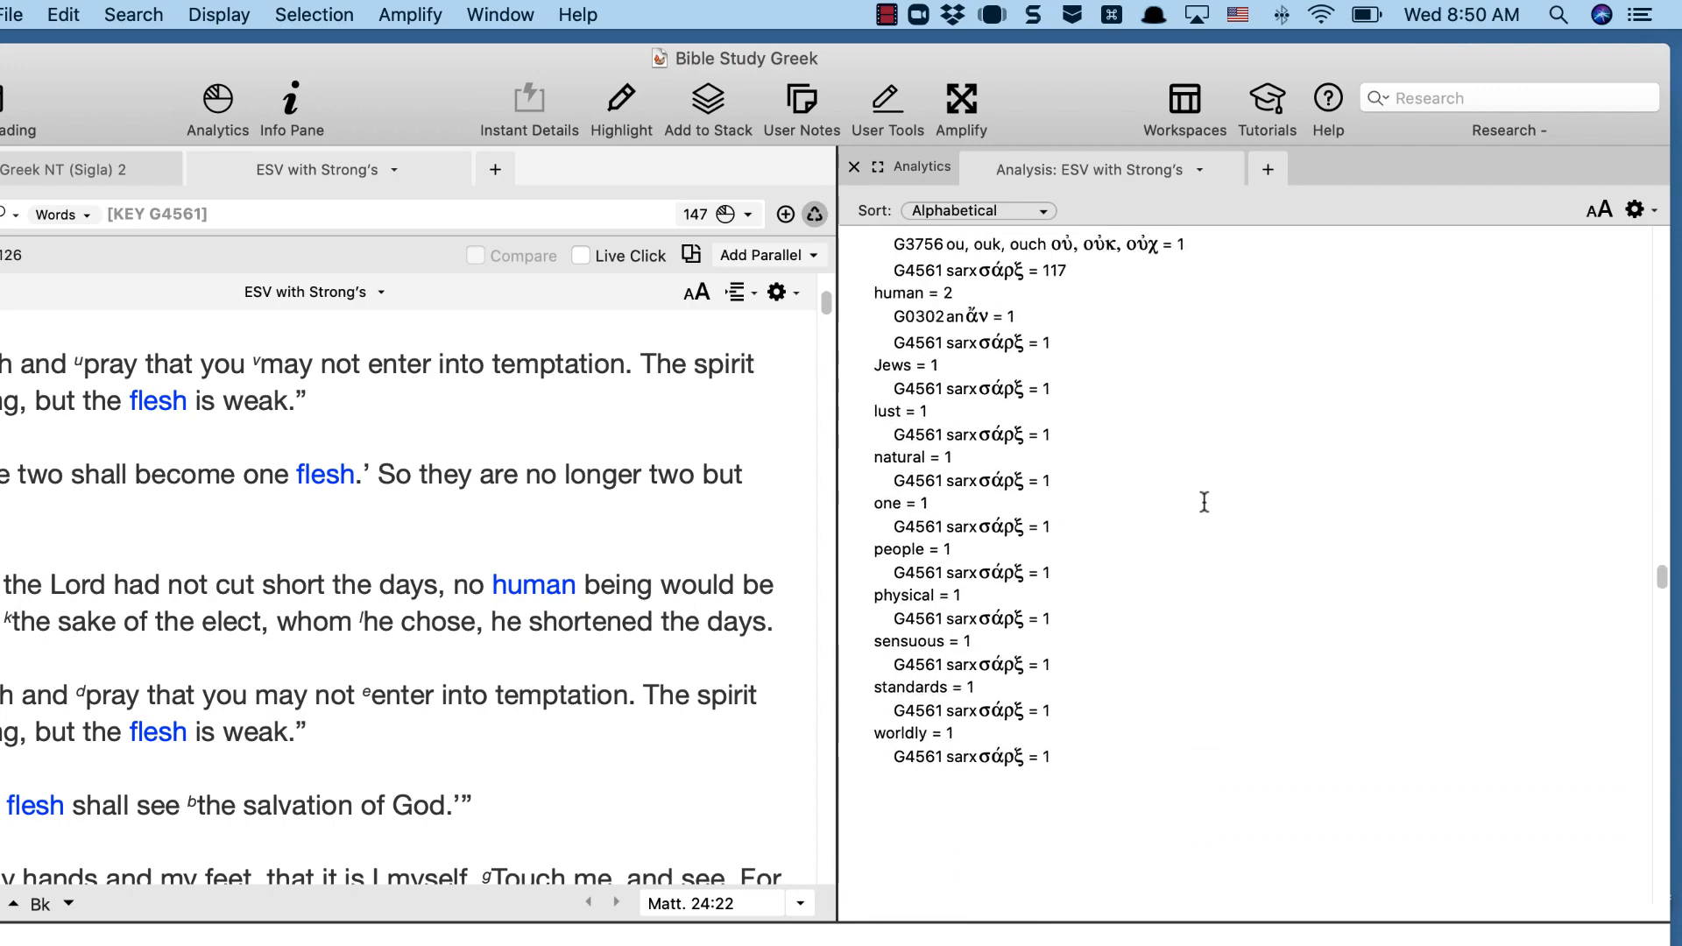
scroll(1204, 502, "up", 15)
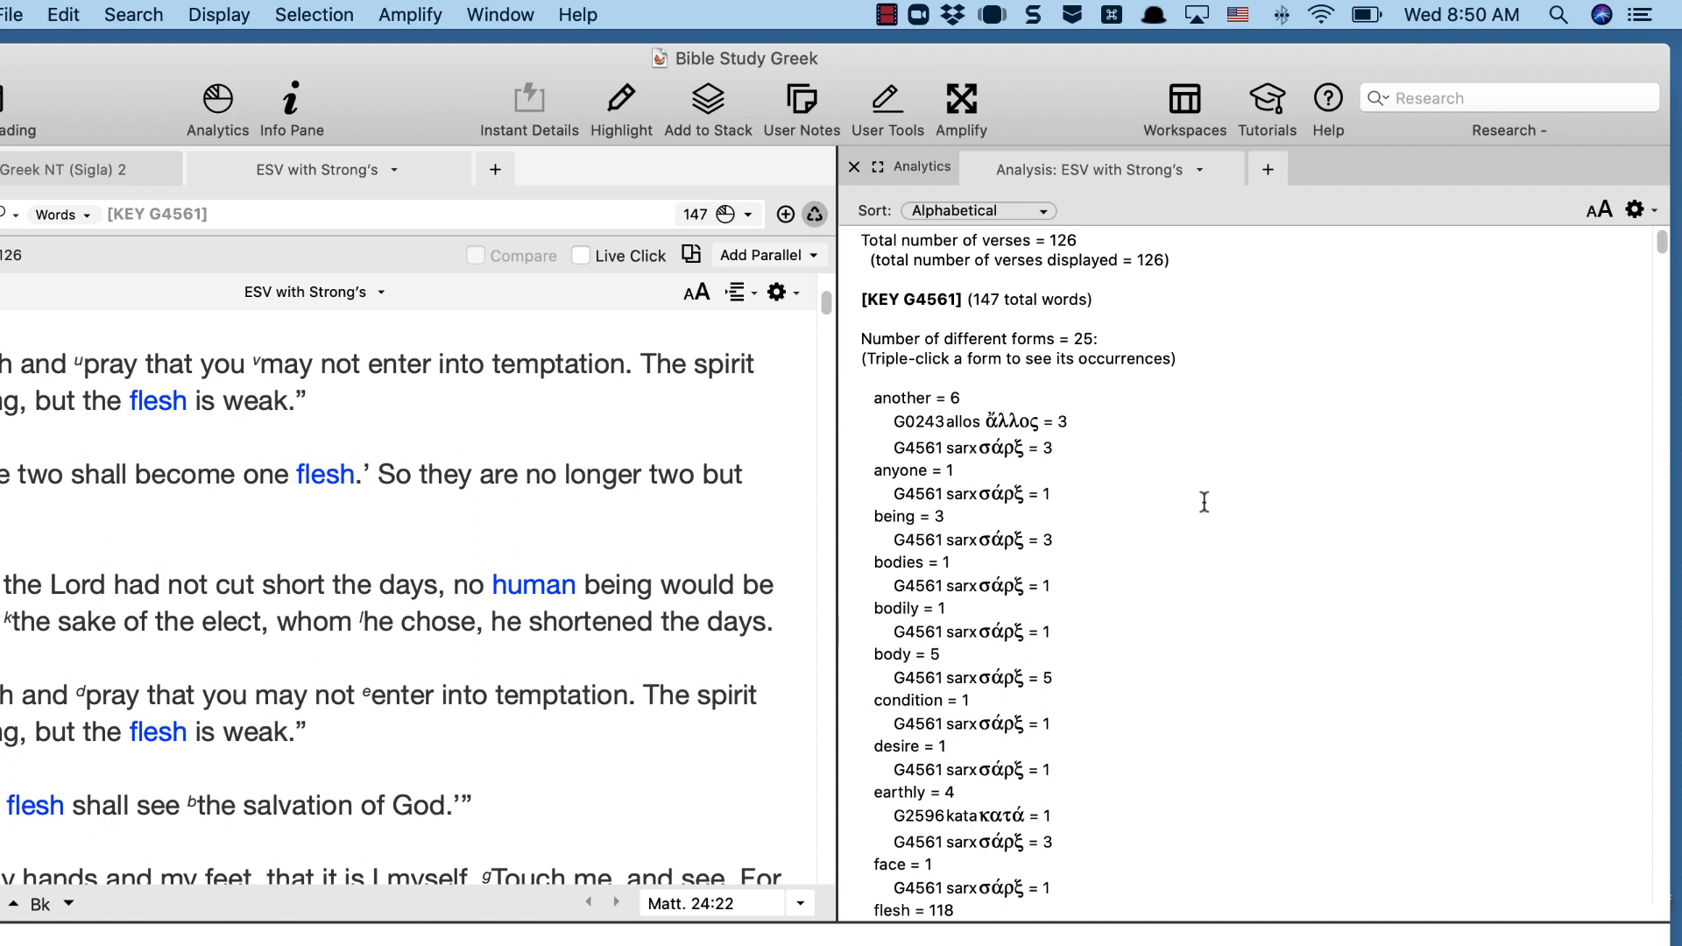